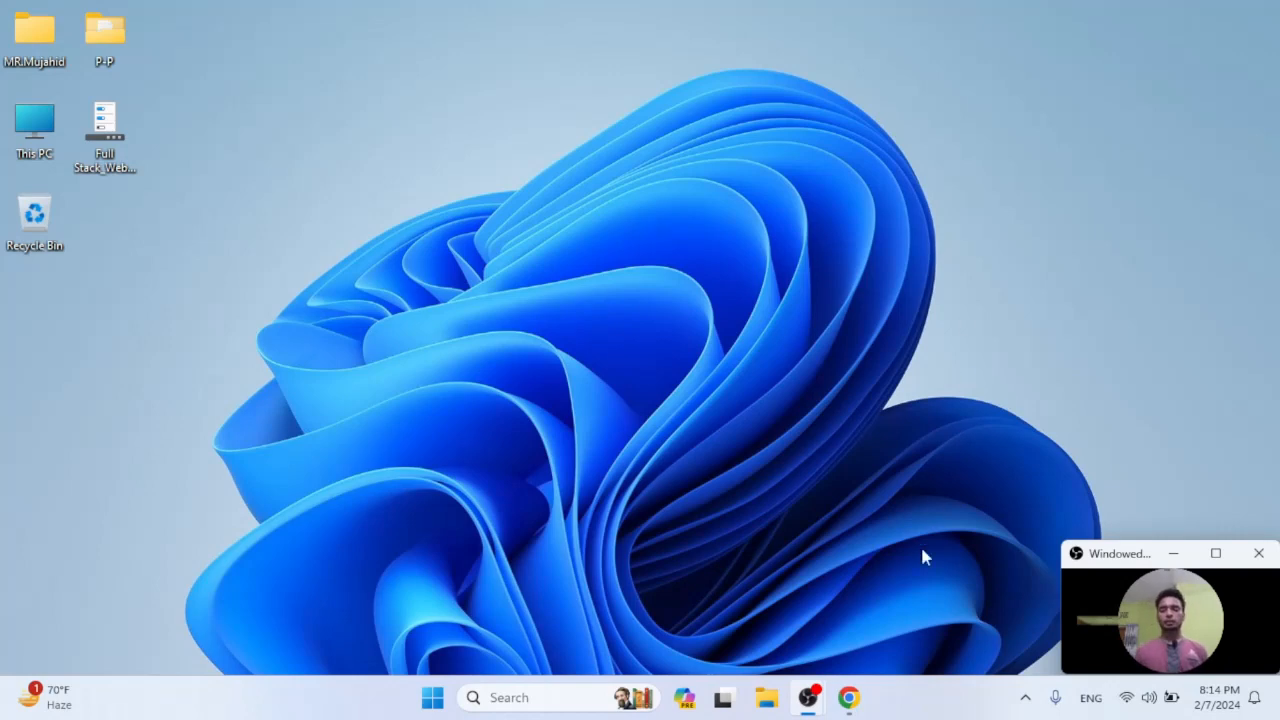
Switch to Chrome, search Google for appsgeyser and open the AppsGeyser website.
click(862, 706)
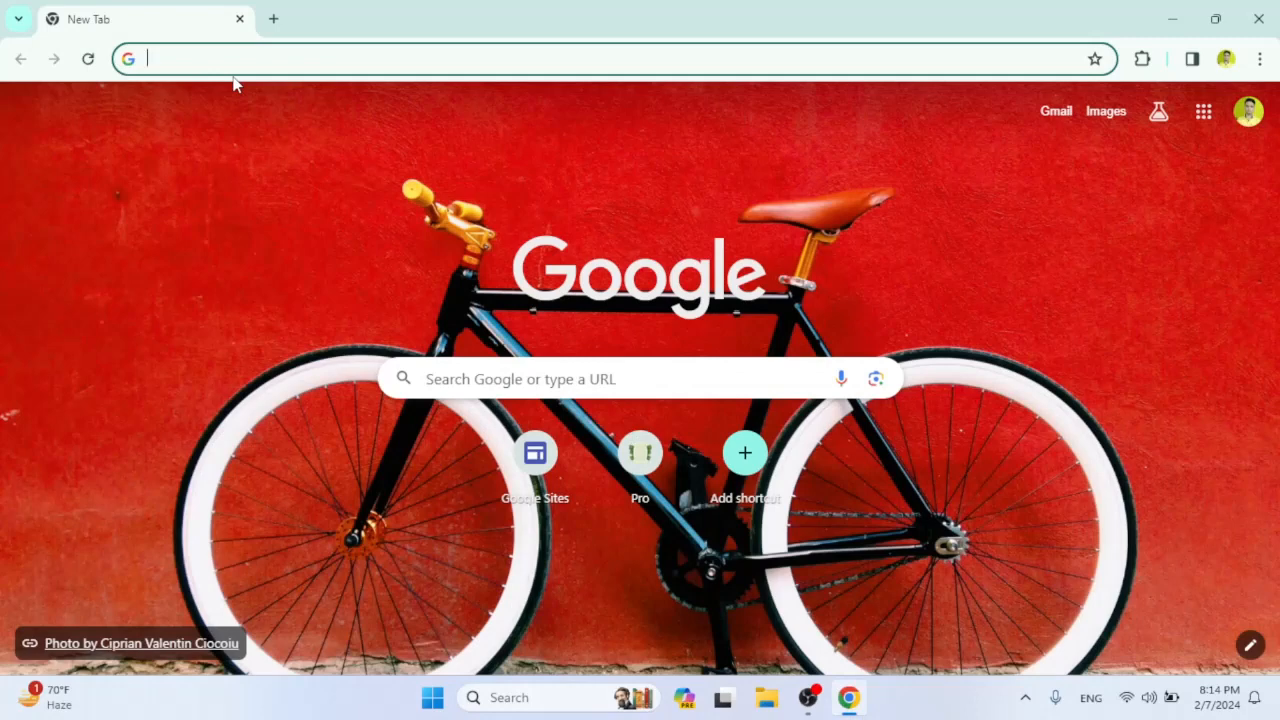
text(a)
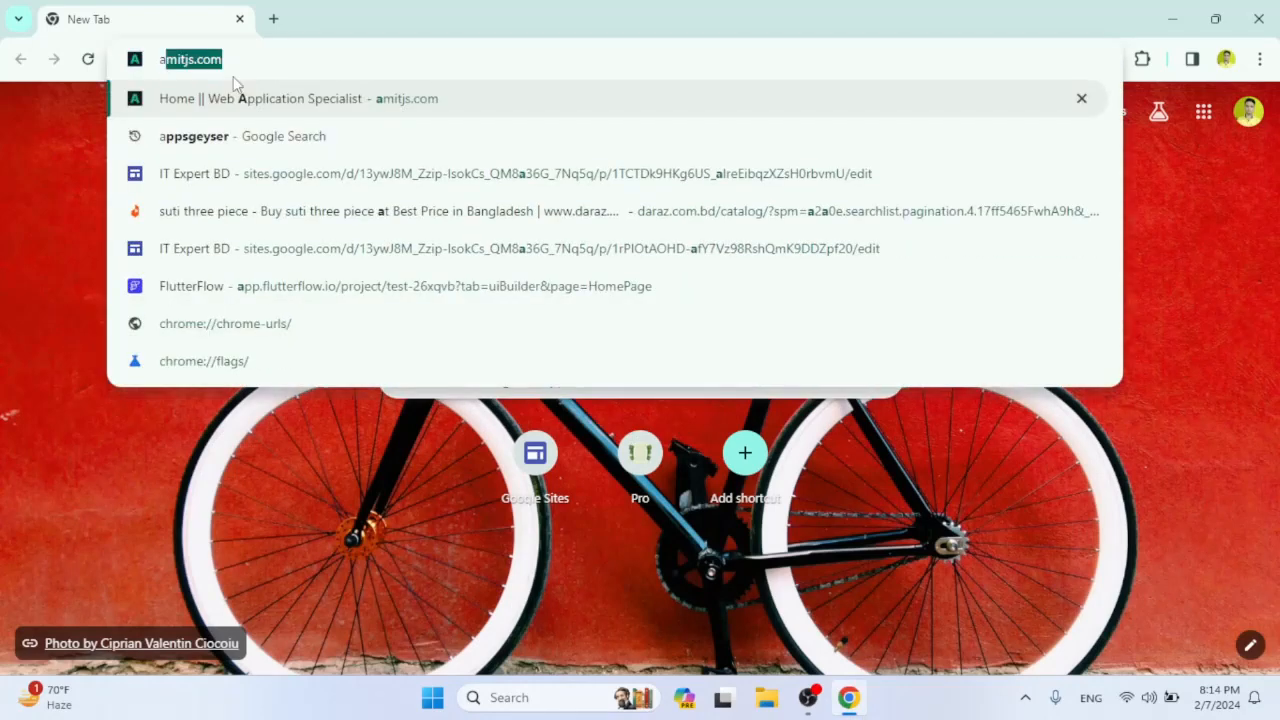
text(pps)
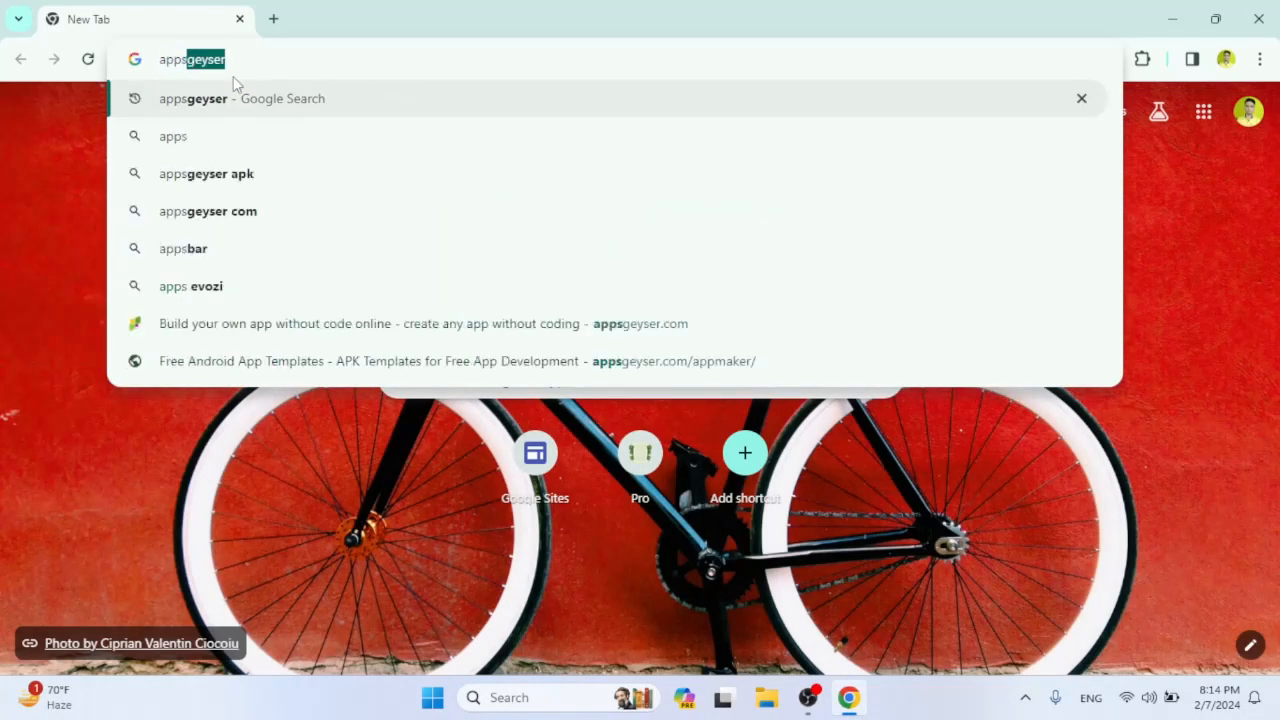
key(Right)
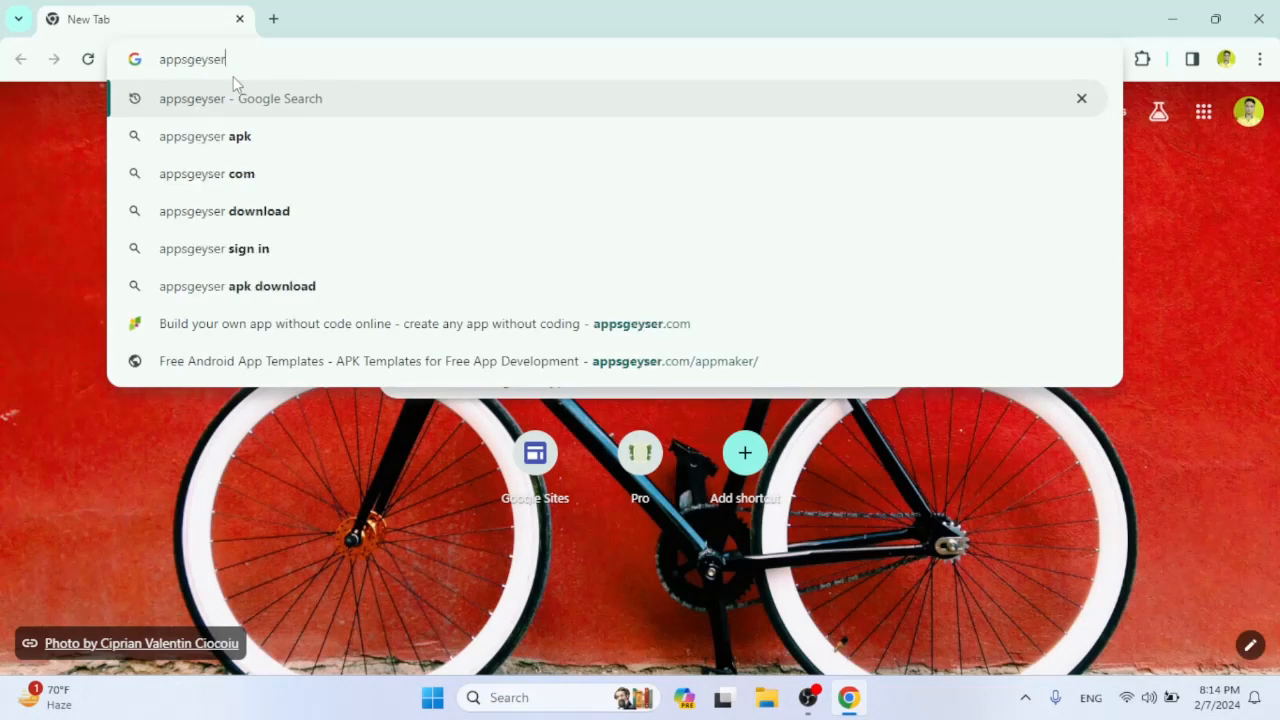
key(Return)
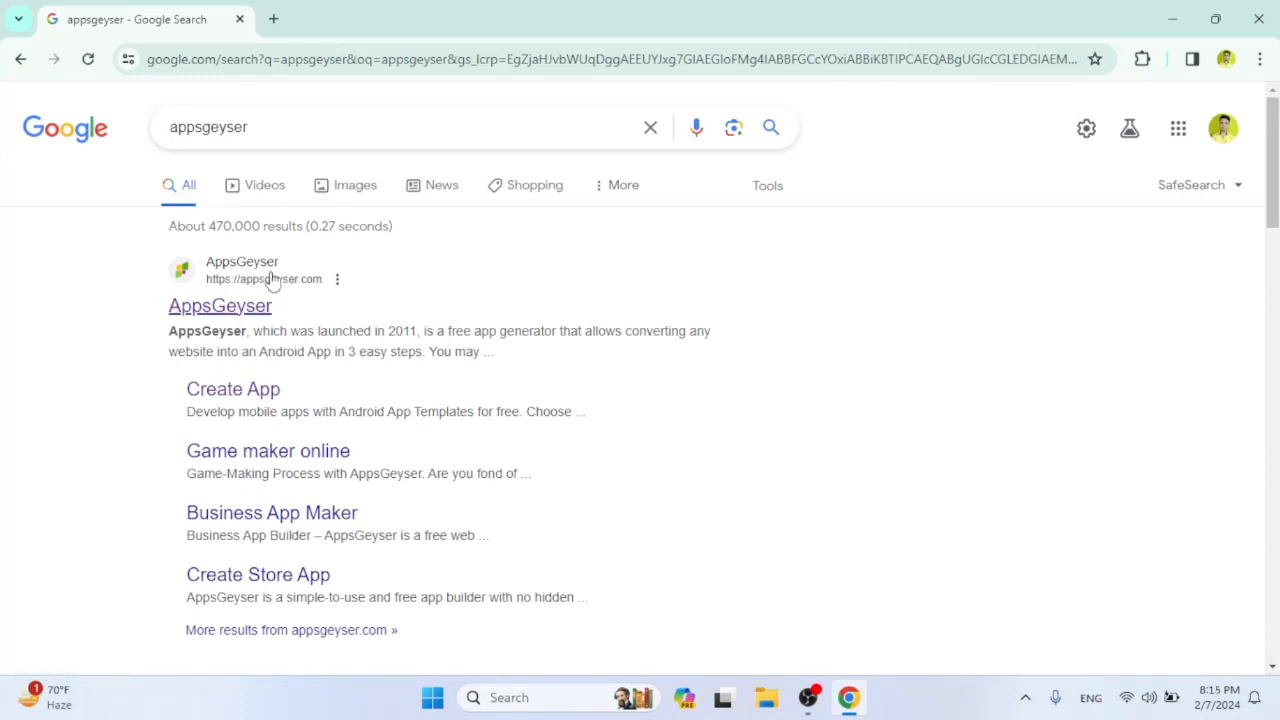
click(218, 310)
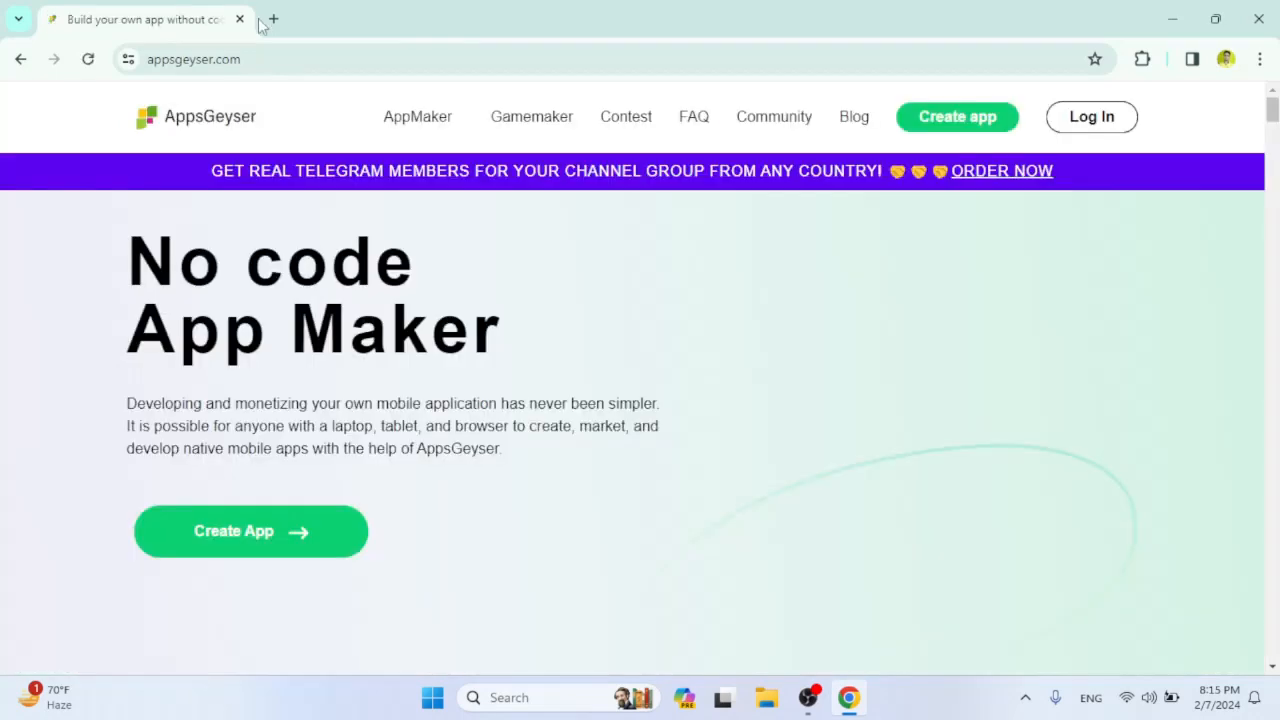
Start creating an app from the AppsGeyser home page.
drag(1271, 120, 1274, 106)
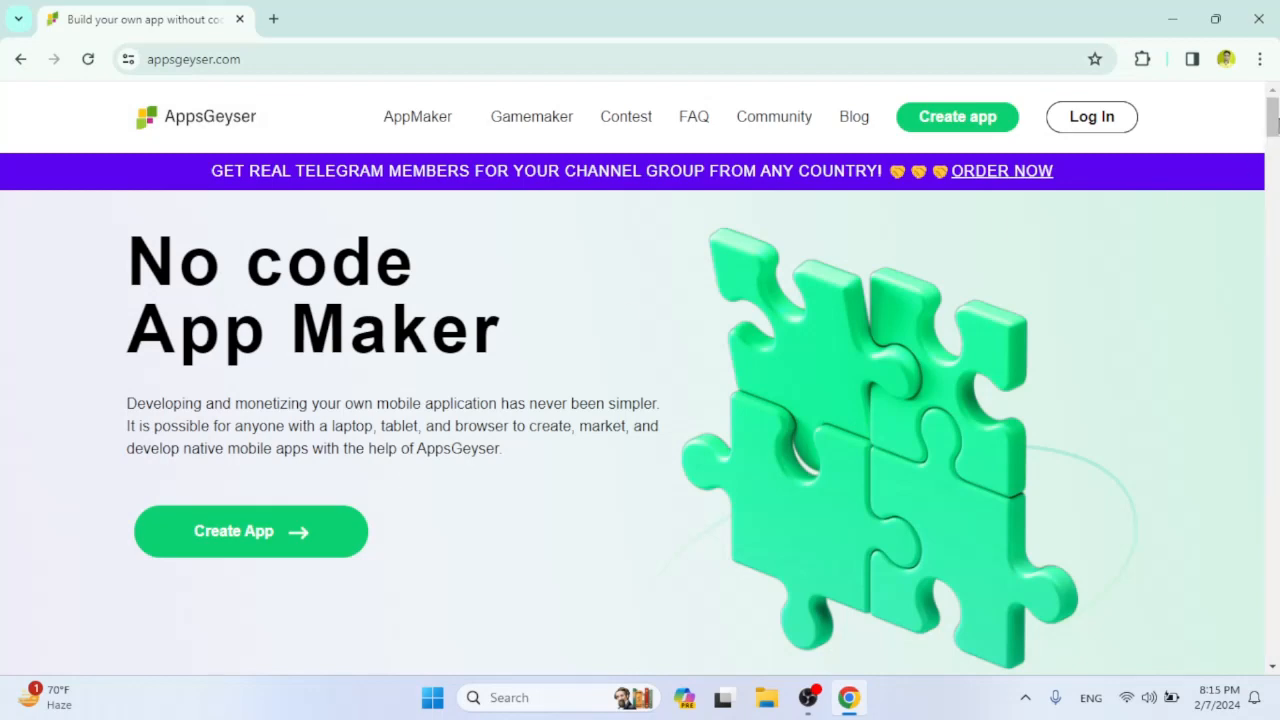
drag(1272, 121, 1272, 122)
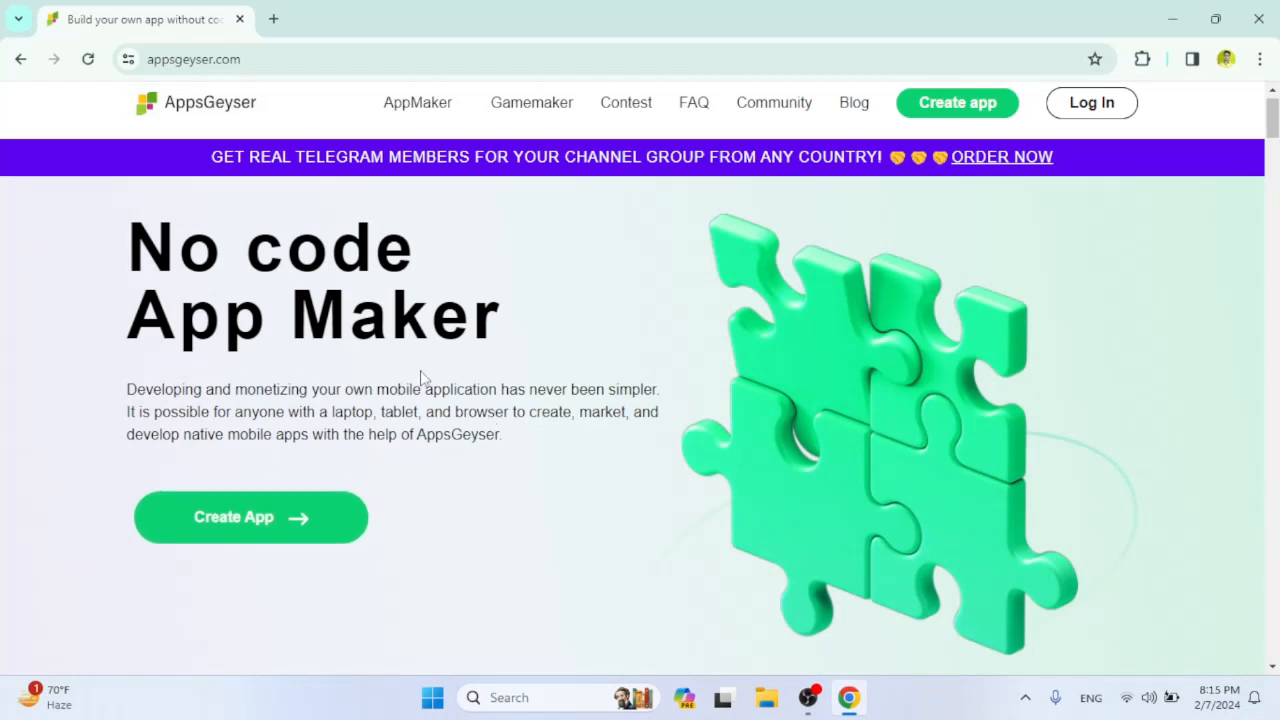
click(300, 519)
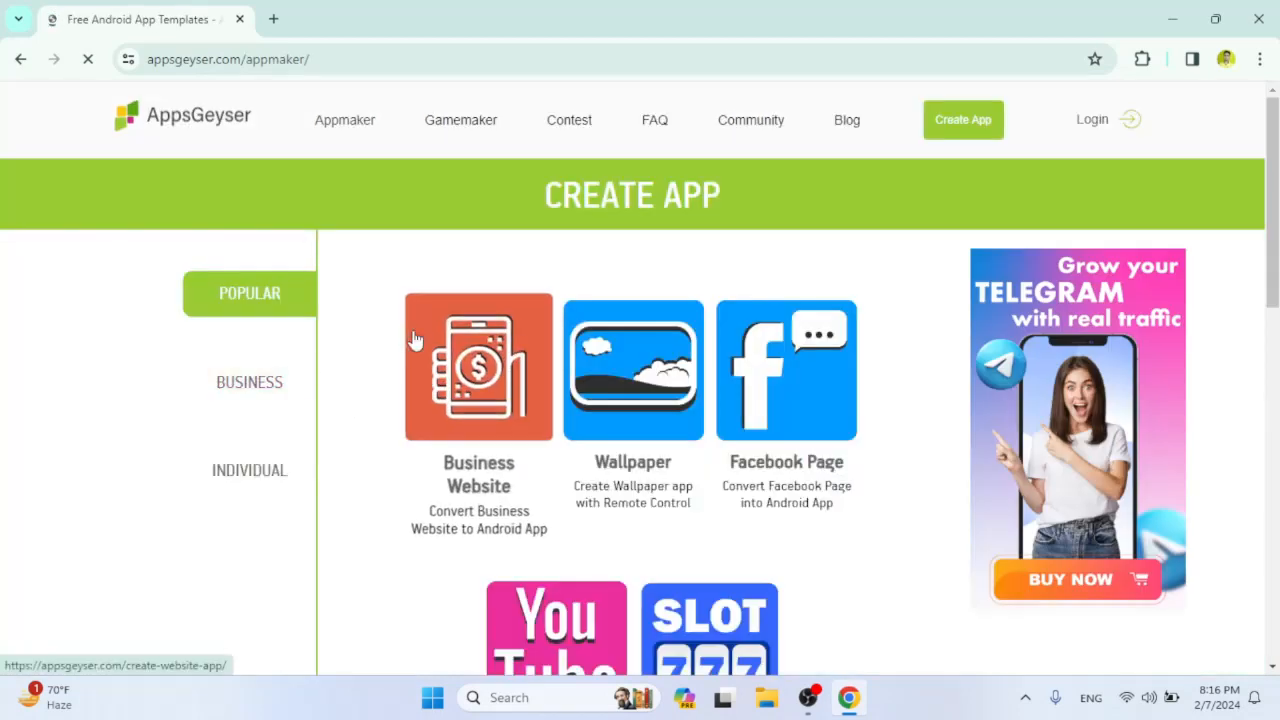
Examine the app templates offered in the Popular, Business and Individual categories.
mouse_move(1273, 203)
mouse_down()
mouse_move(1273, 337)
mouse_move(1268, 184)
mouse_up()
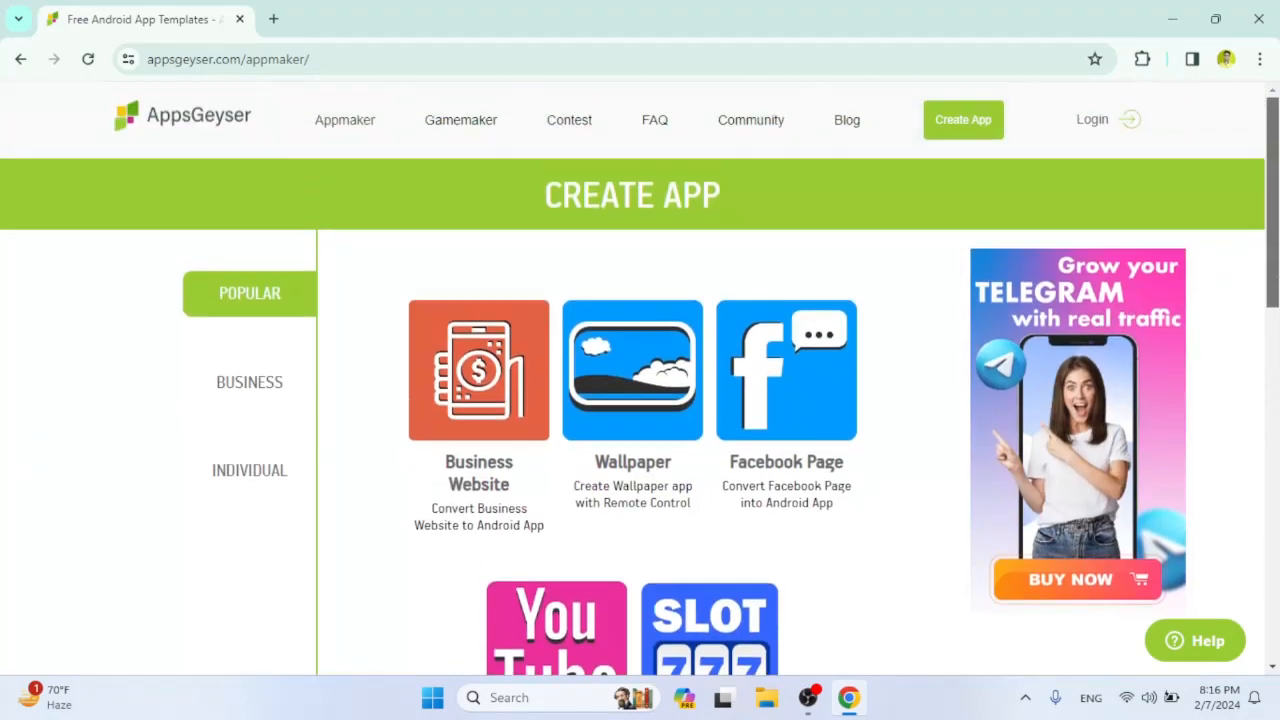
click(267, 384)
mouse_move(1271, 198)
mouse_down()
mouse_move(1272, 444)
mouse_move(1272, 198)
mouse_move(1272, 221)
mouse_up()
click(284, 470)
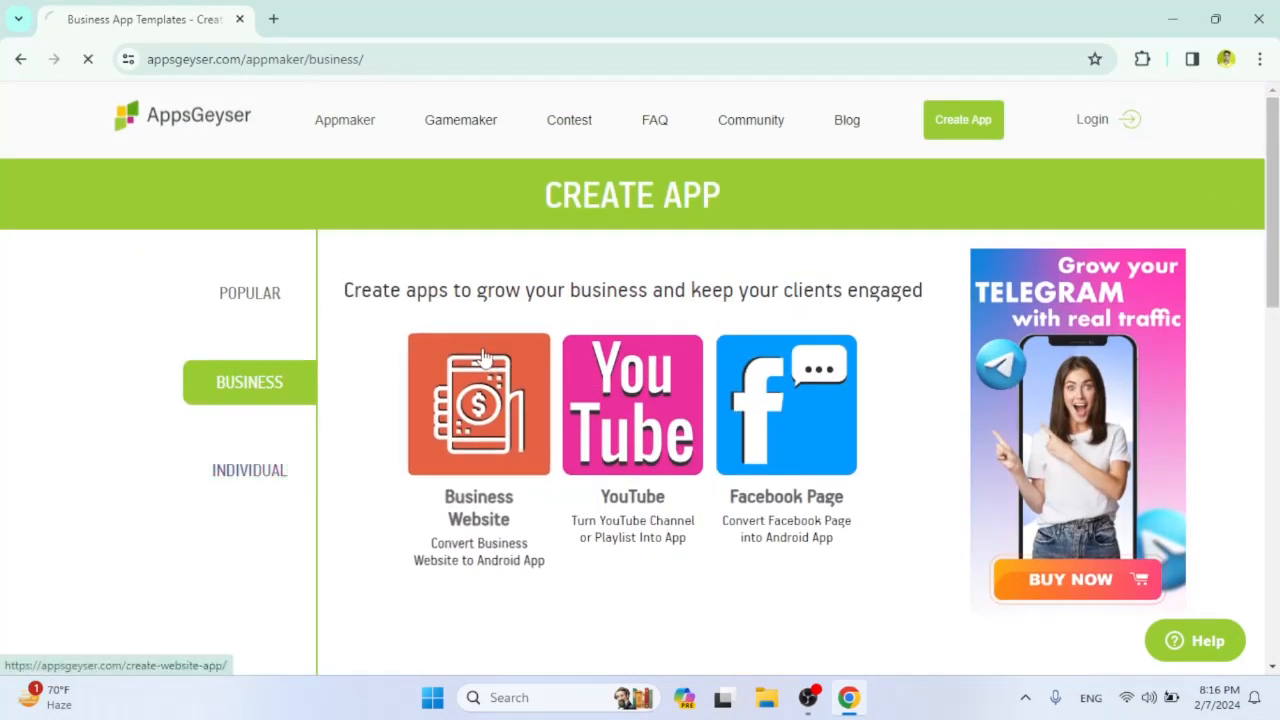
drag(1272, 270, 1272, 319)
click(294, 154)
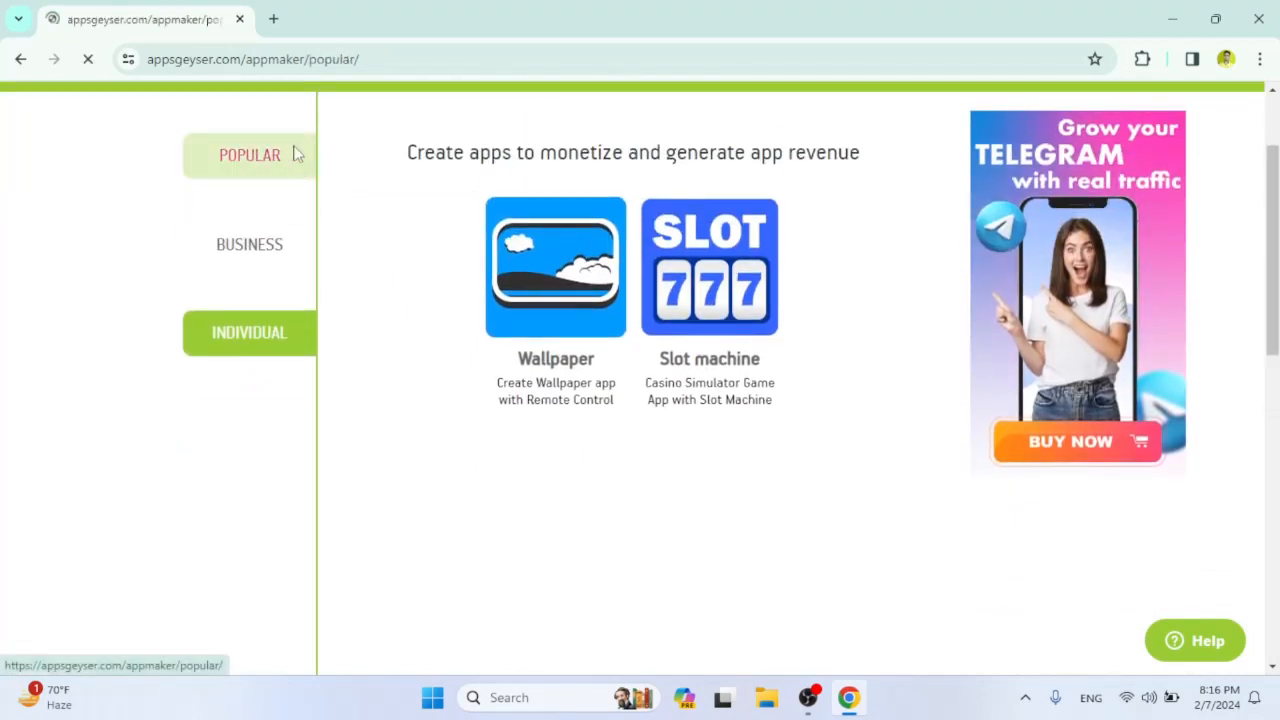
drag(1272, 230, 1273, 256)
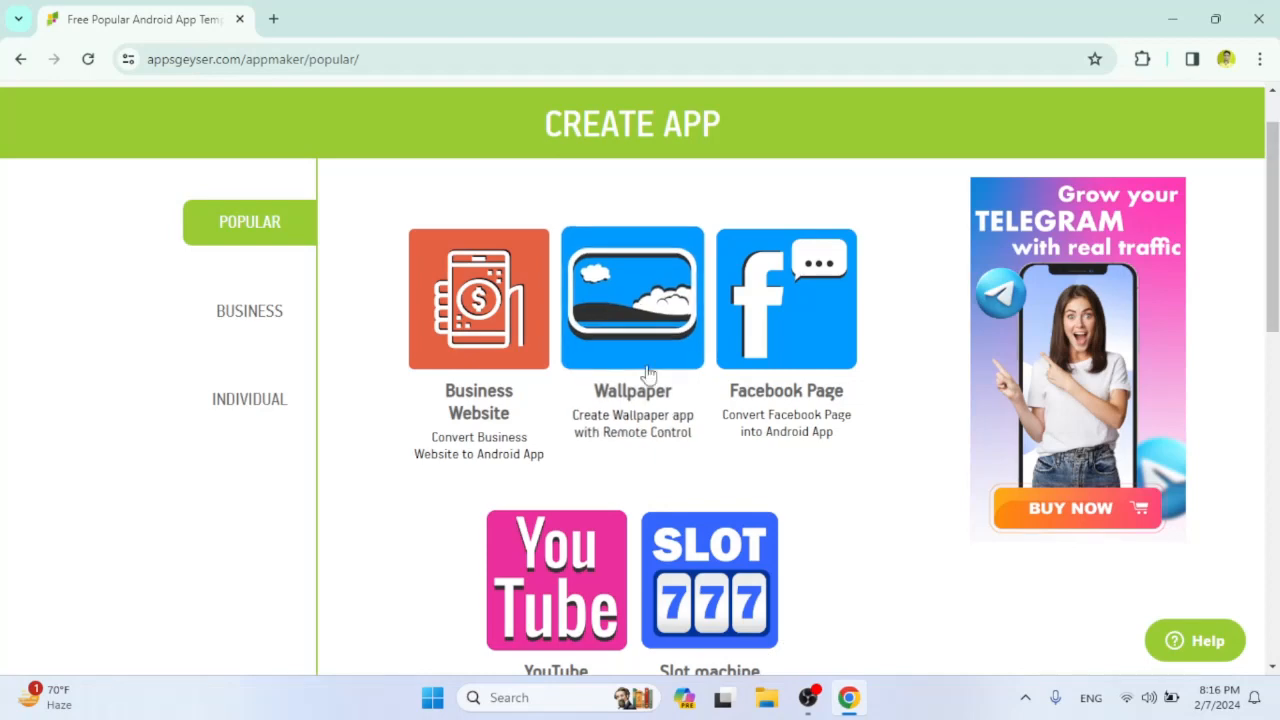
click(249, 399)
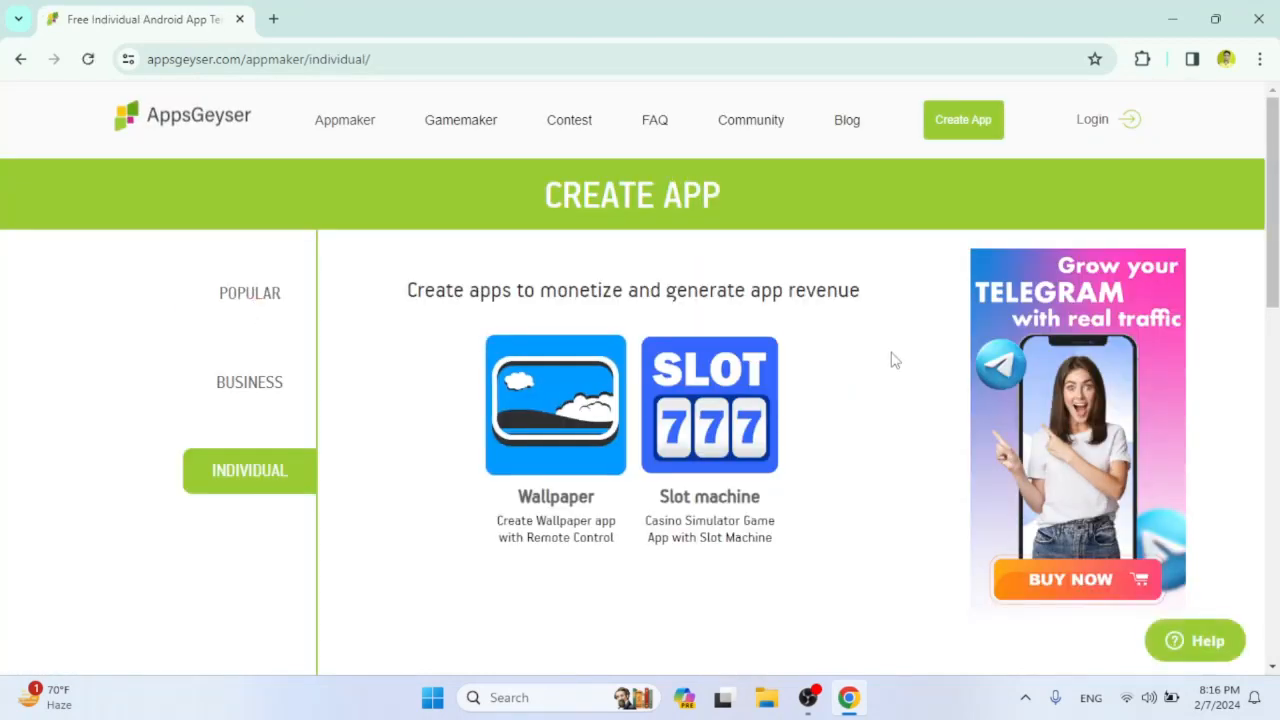
mouse_move(1273, 190)
mouse_down()
mouse_move(1269, 357)
mouse_move(1274, 180)
mouse_up()
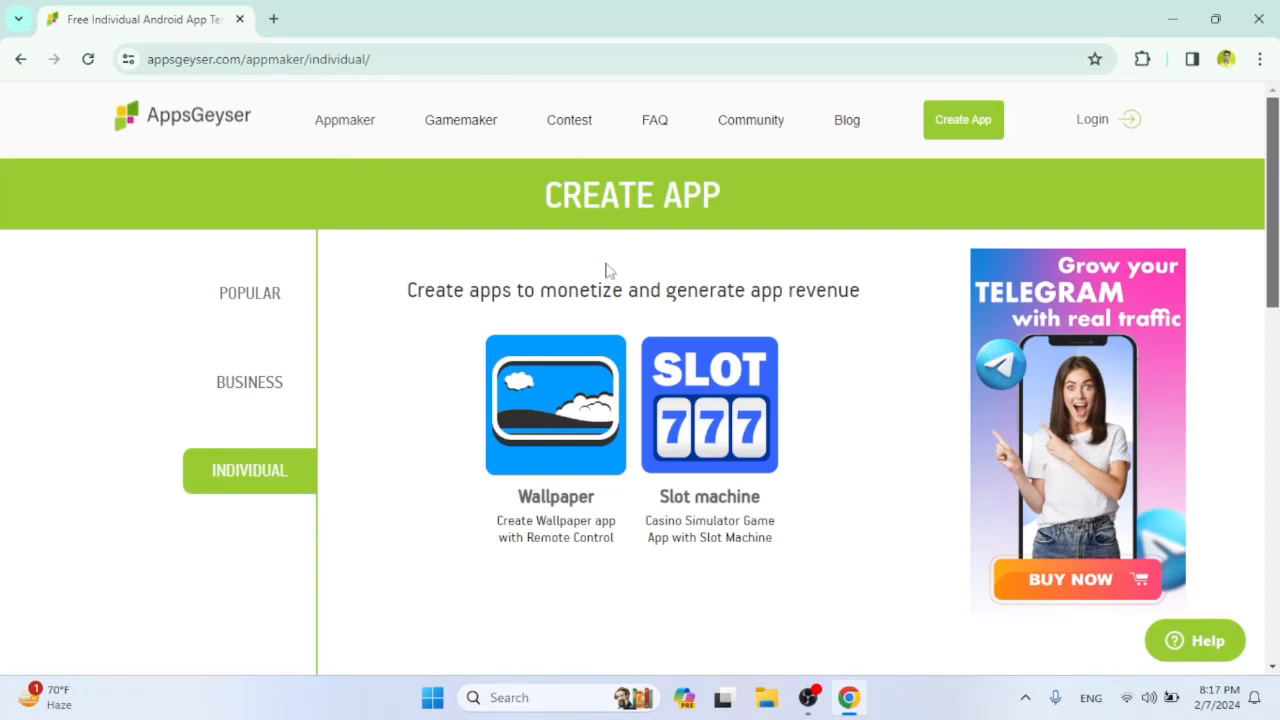
scroll(1240, 180, down, 2)
drag(1273, 235, 1270, 161)
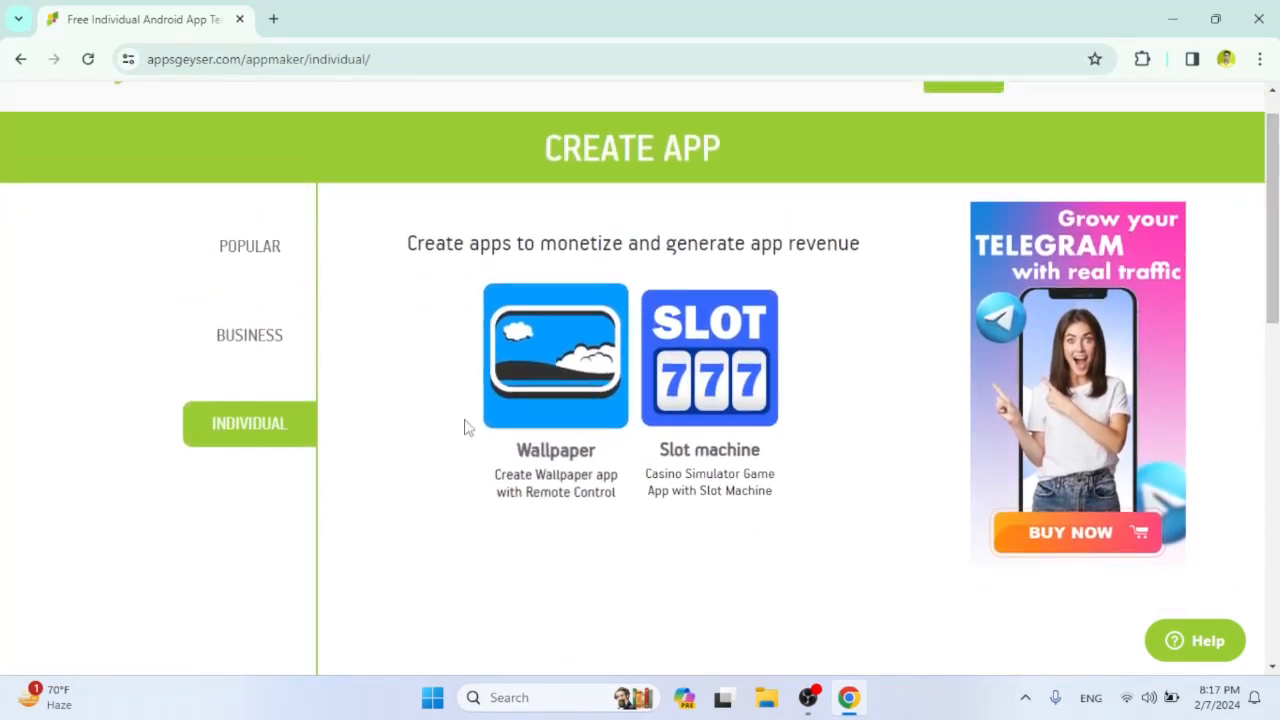
Choose the Business Website template from the Popular category.
click(263, 258)
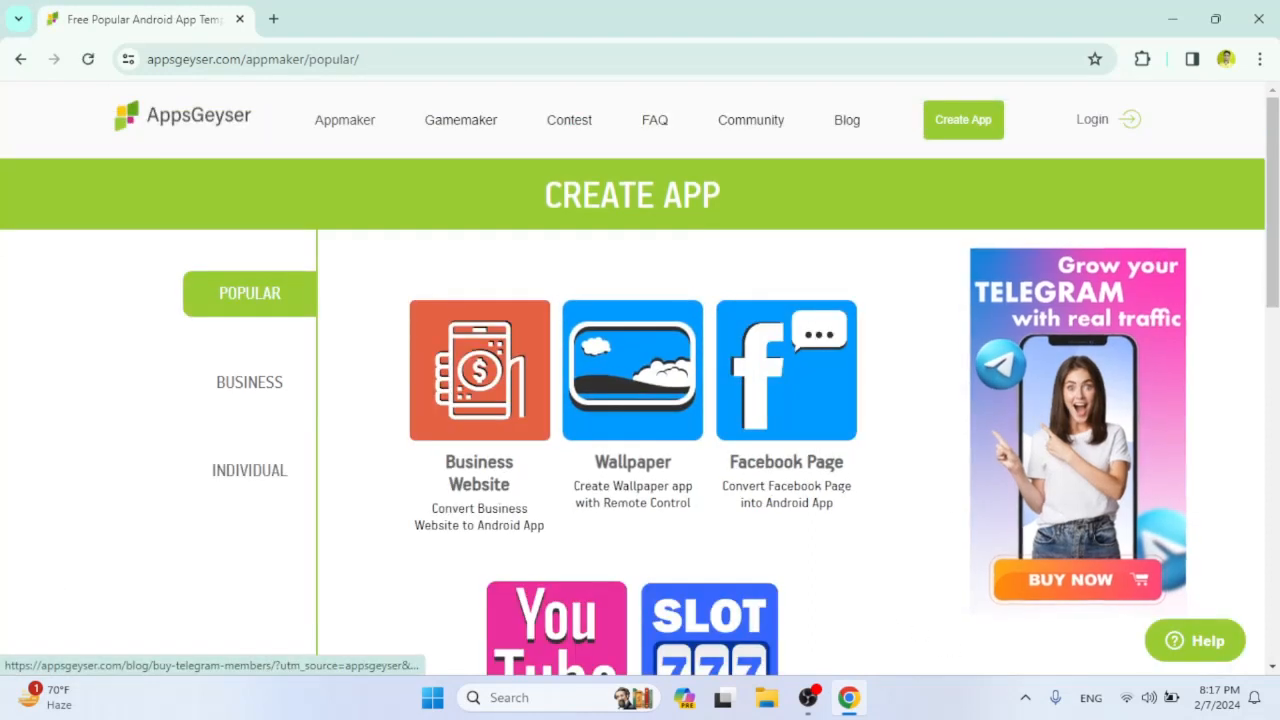
drag(1275, 246, 1278, 279)
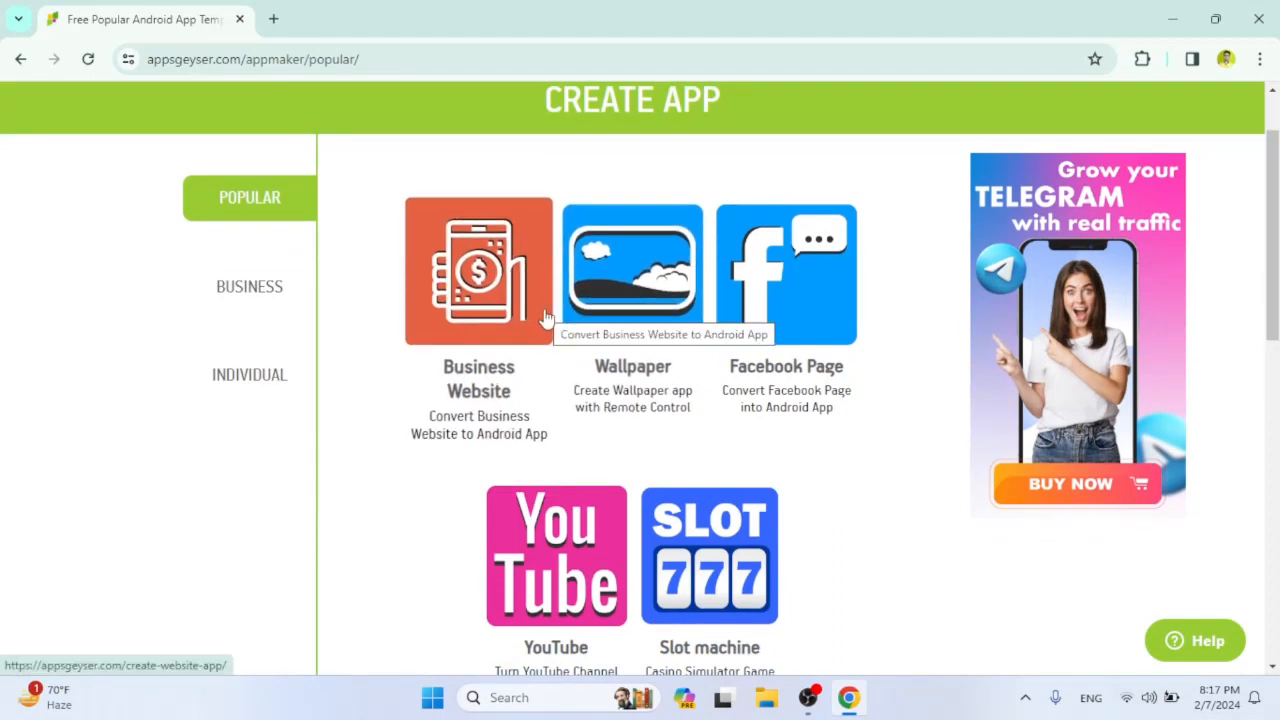
click(468, 302)
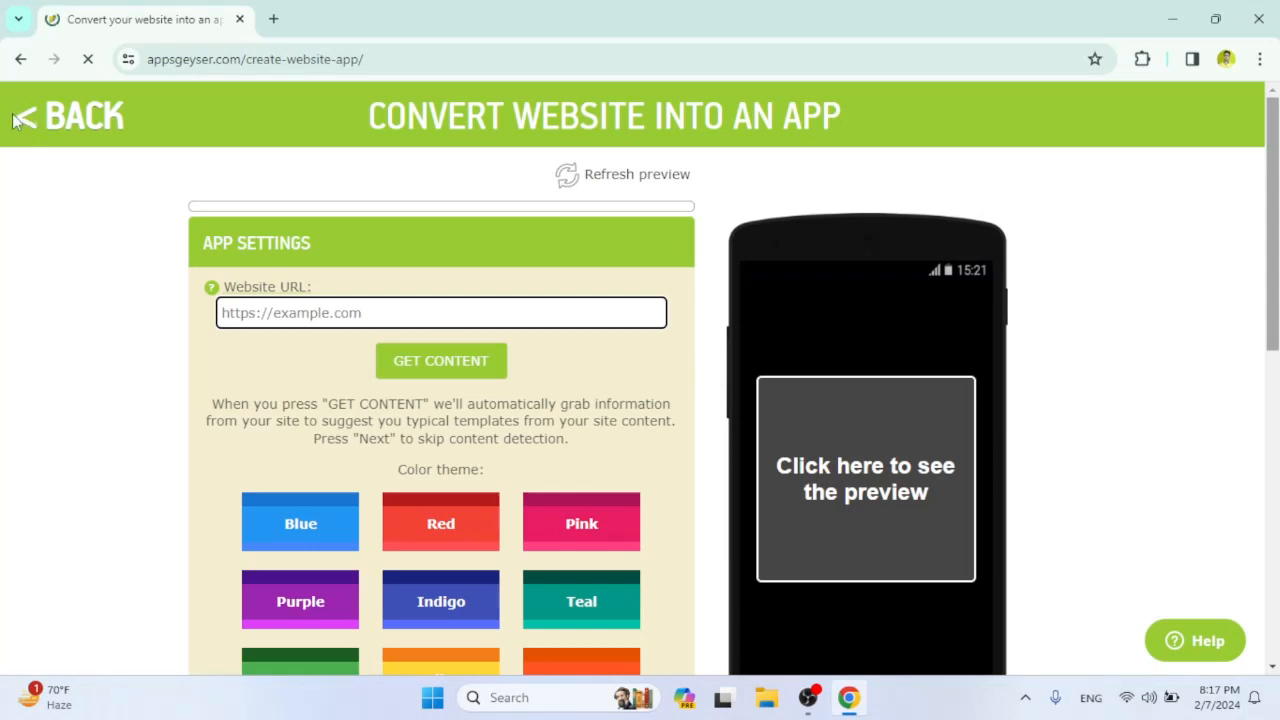
click(38, 121)
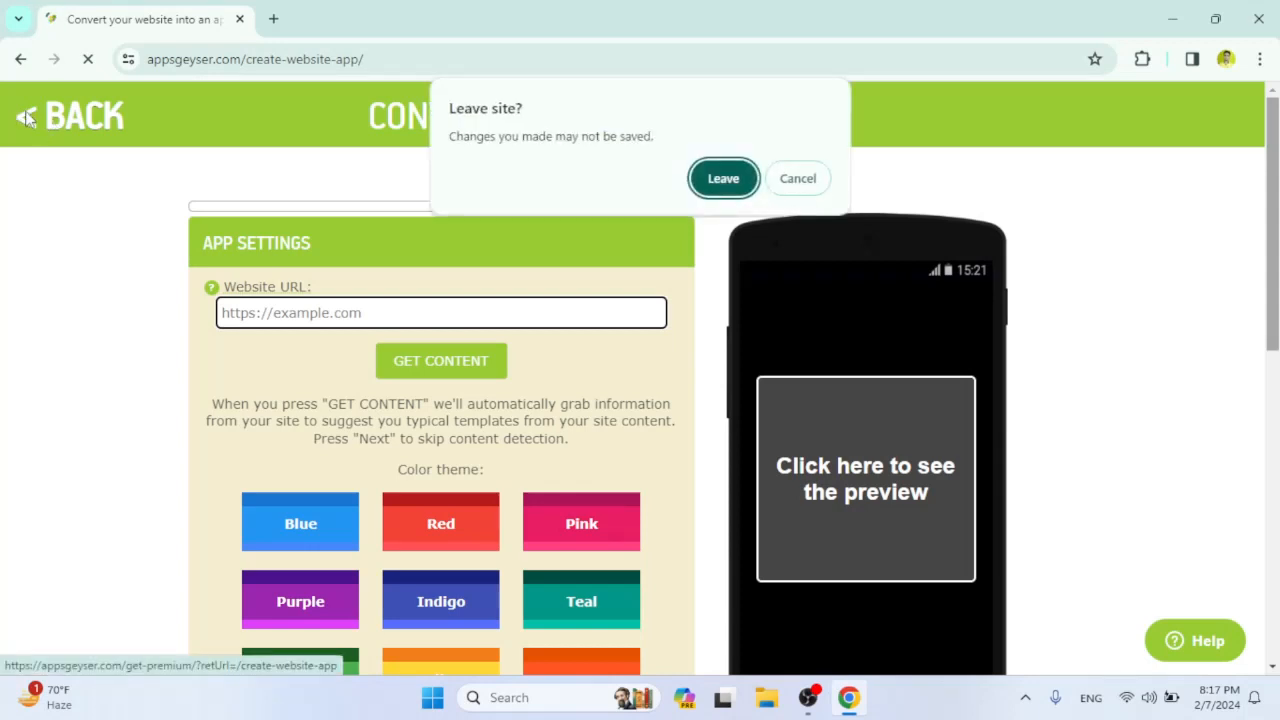
click(795, 178)
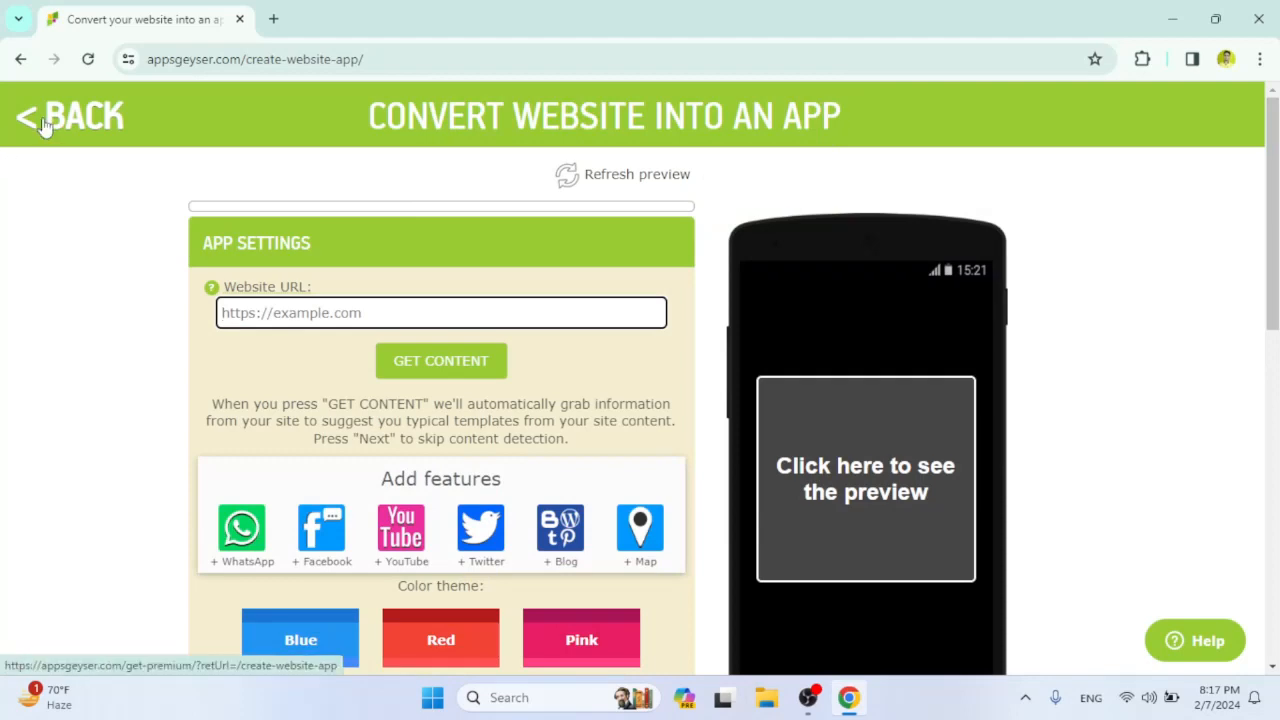
click(46, 122)
click(790, 217)
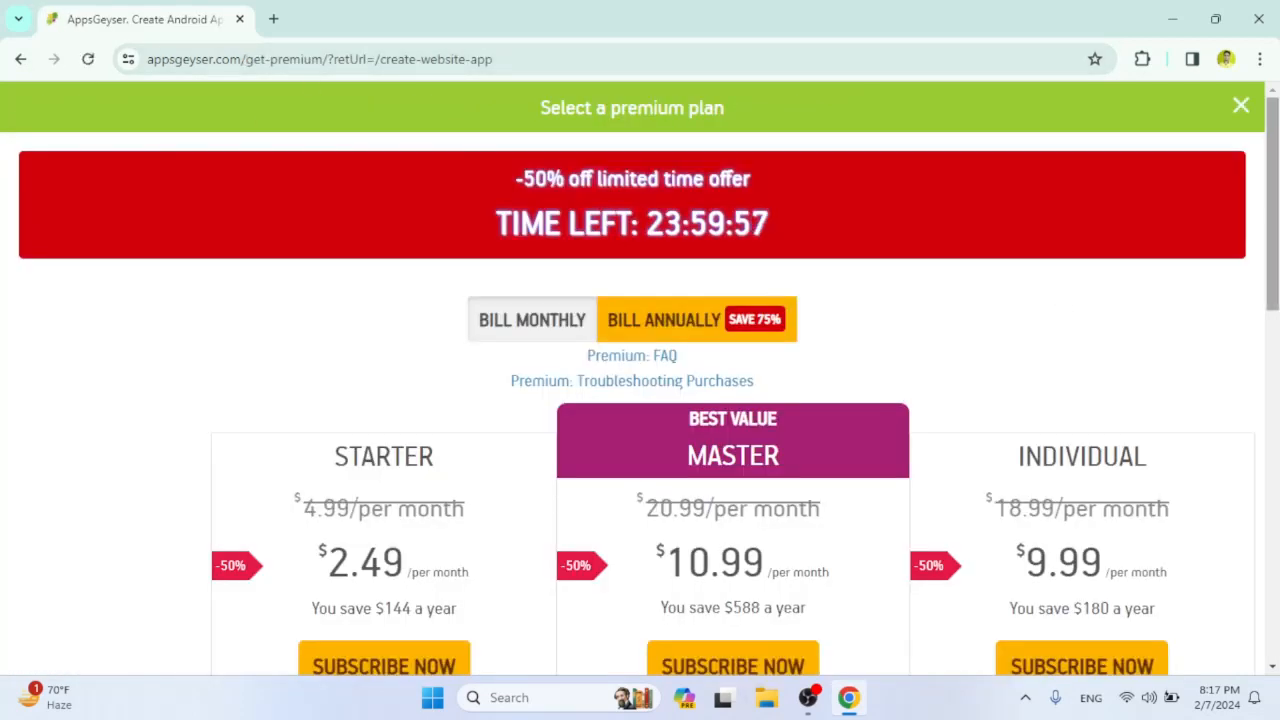
drag(1272, 220, 1270, 170)
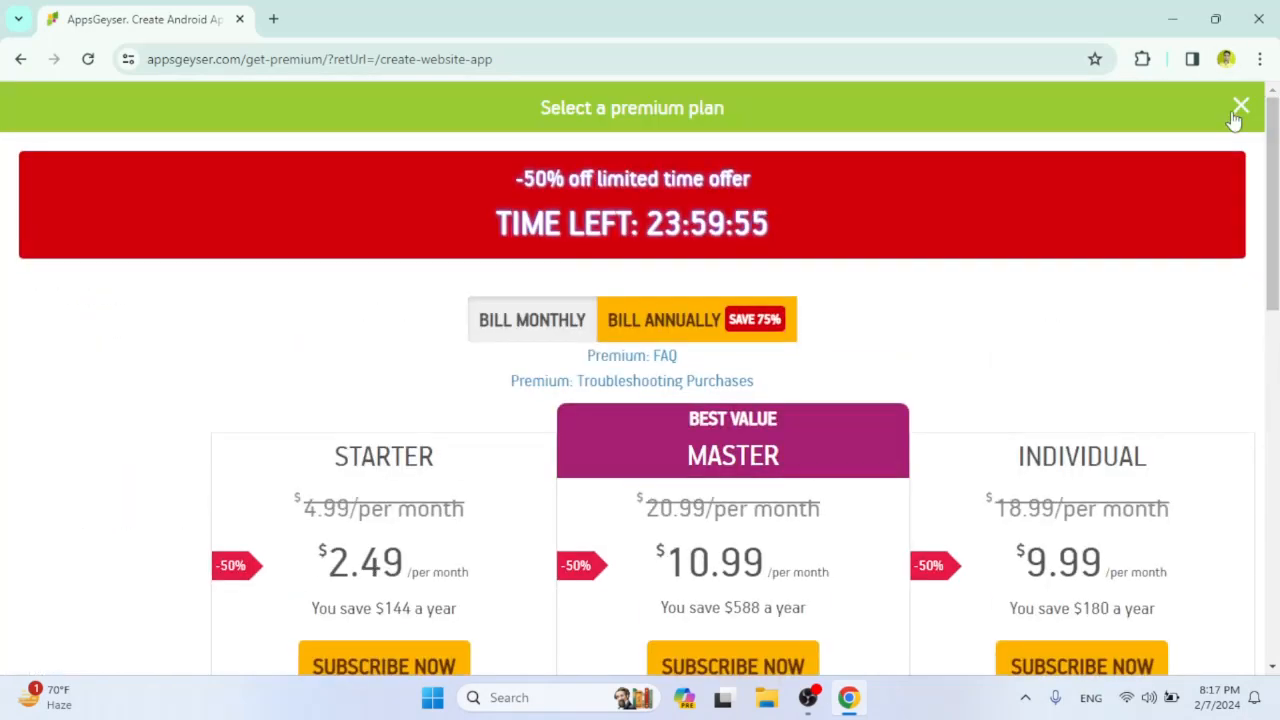
click(1240, 106)
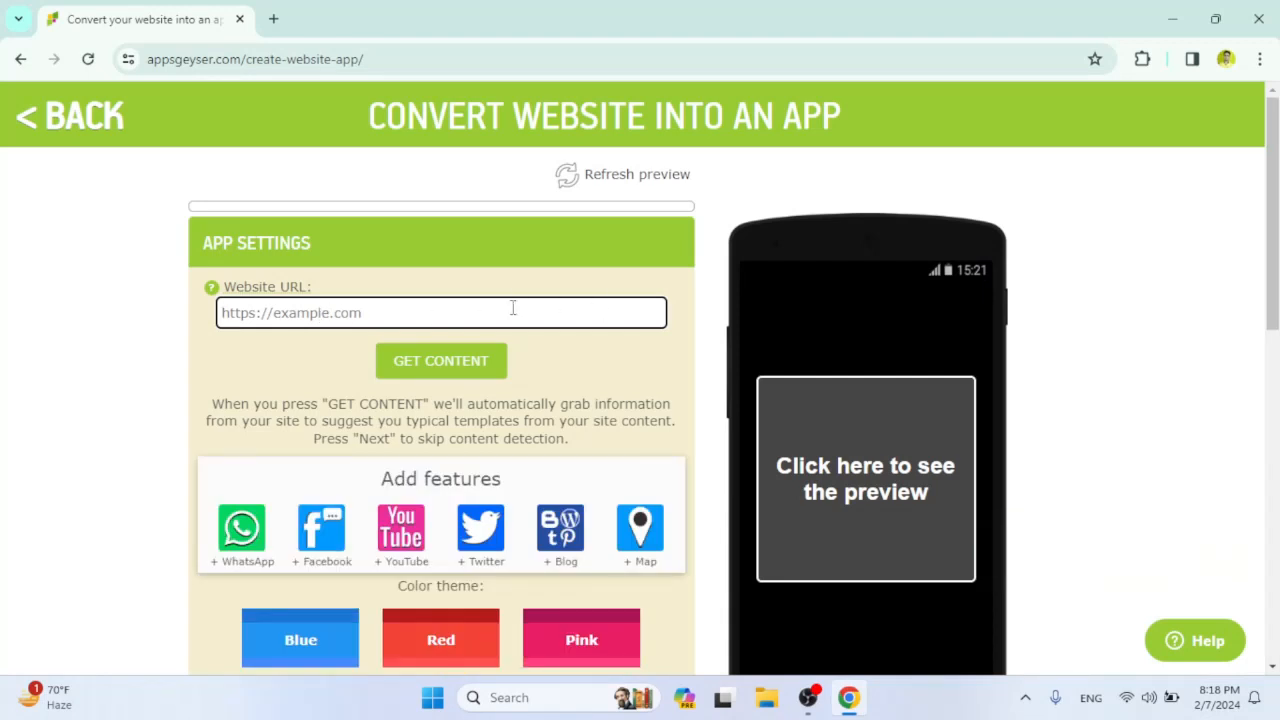
text(https://www.googel.com)
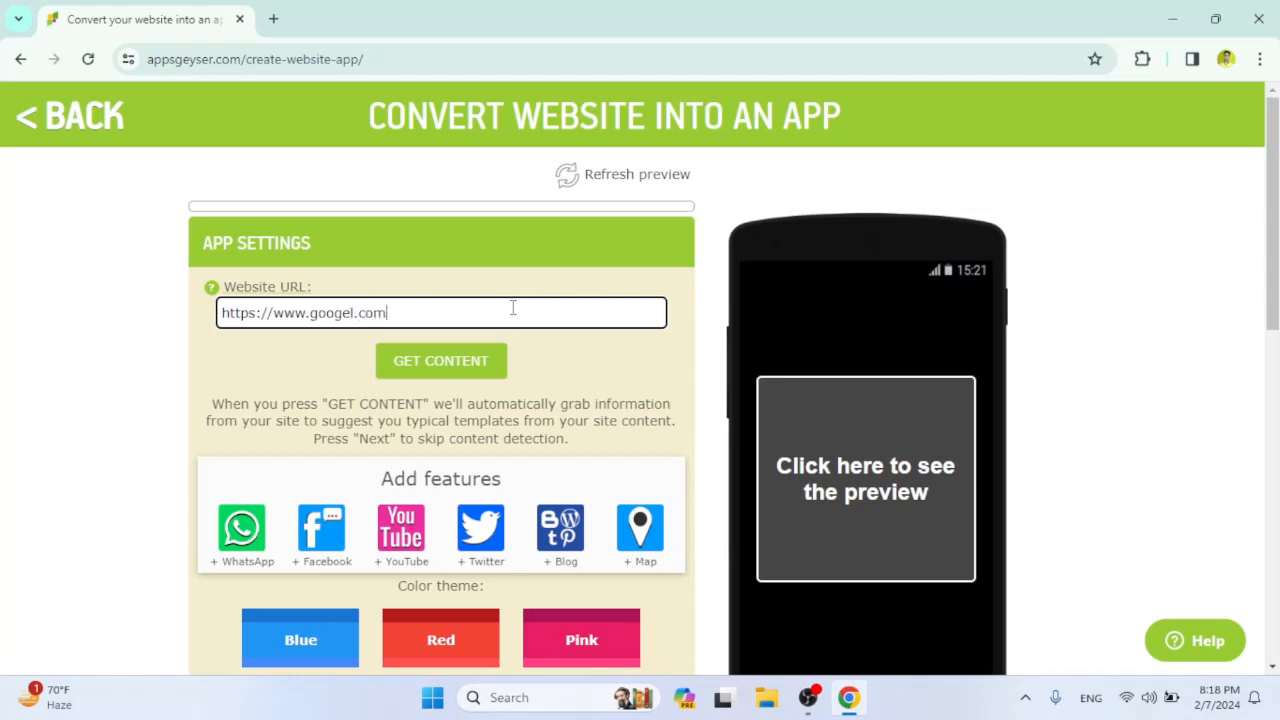
key(Tab)
key(Return)
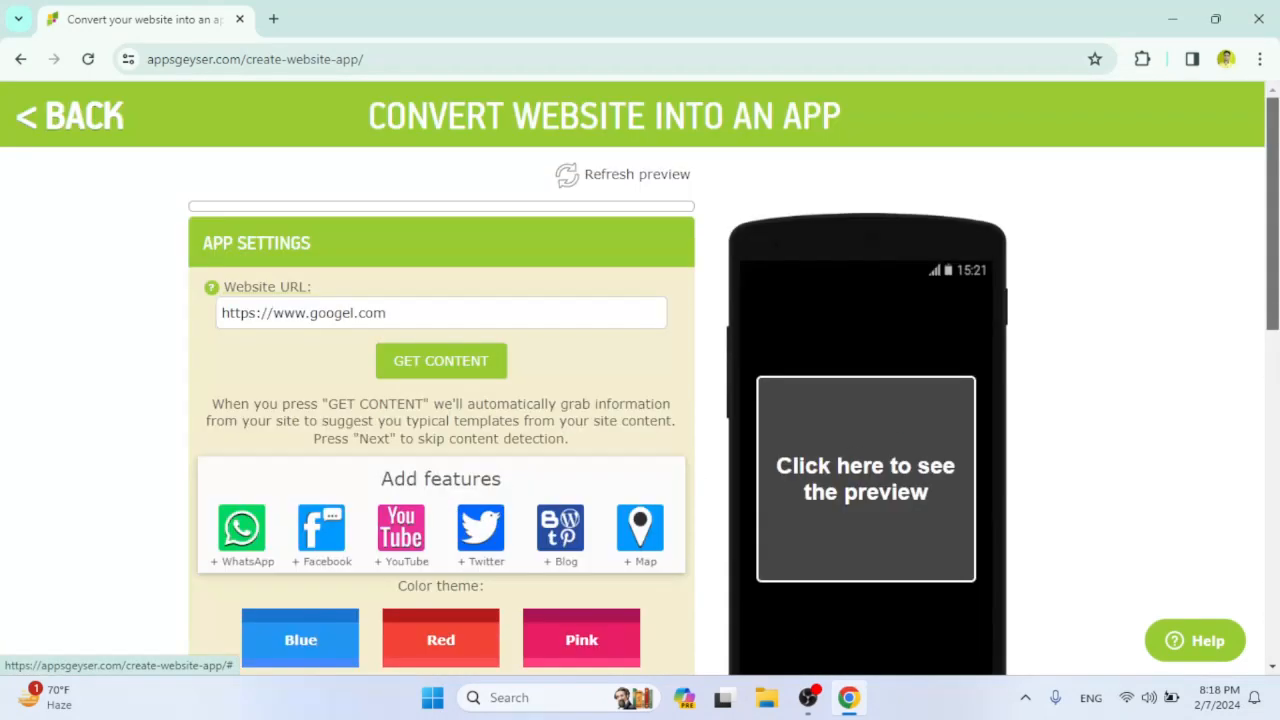
click(432, 360)
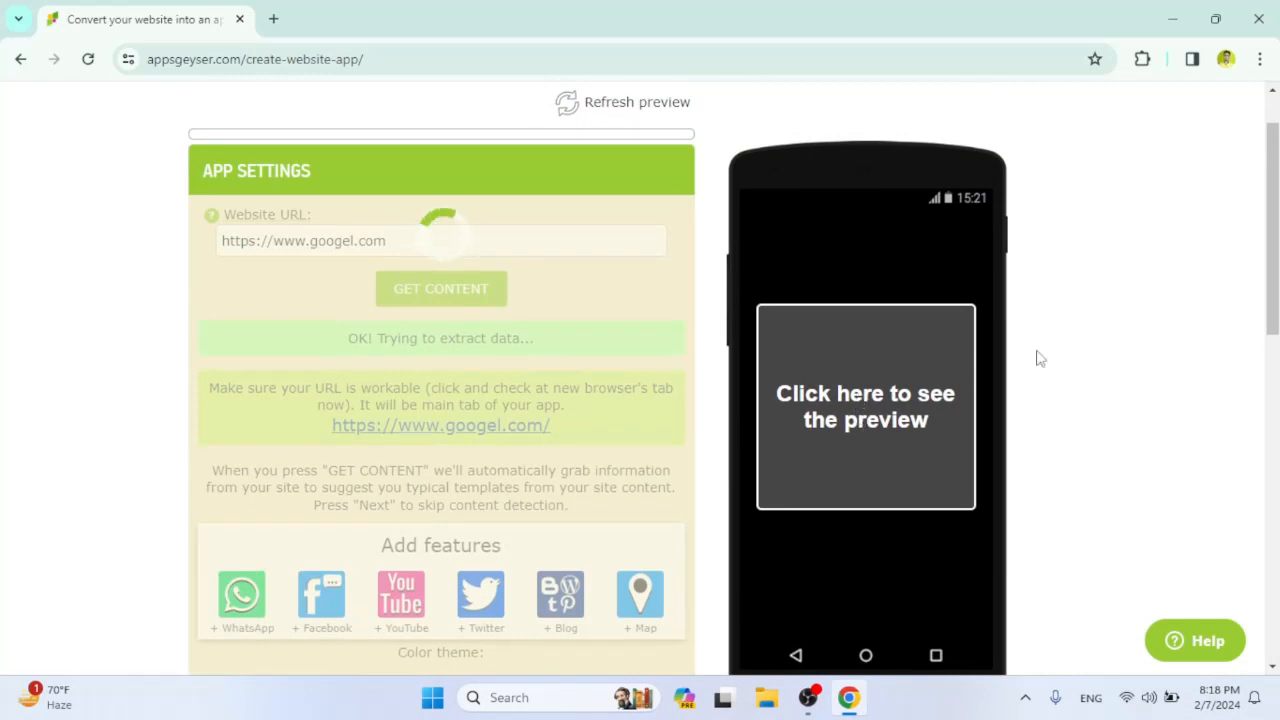
drag(1276, 250, 1276, 214)
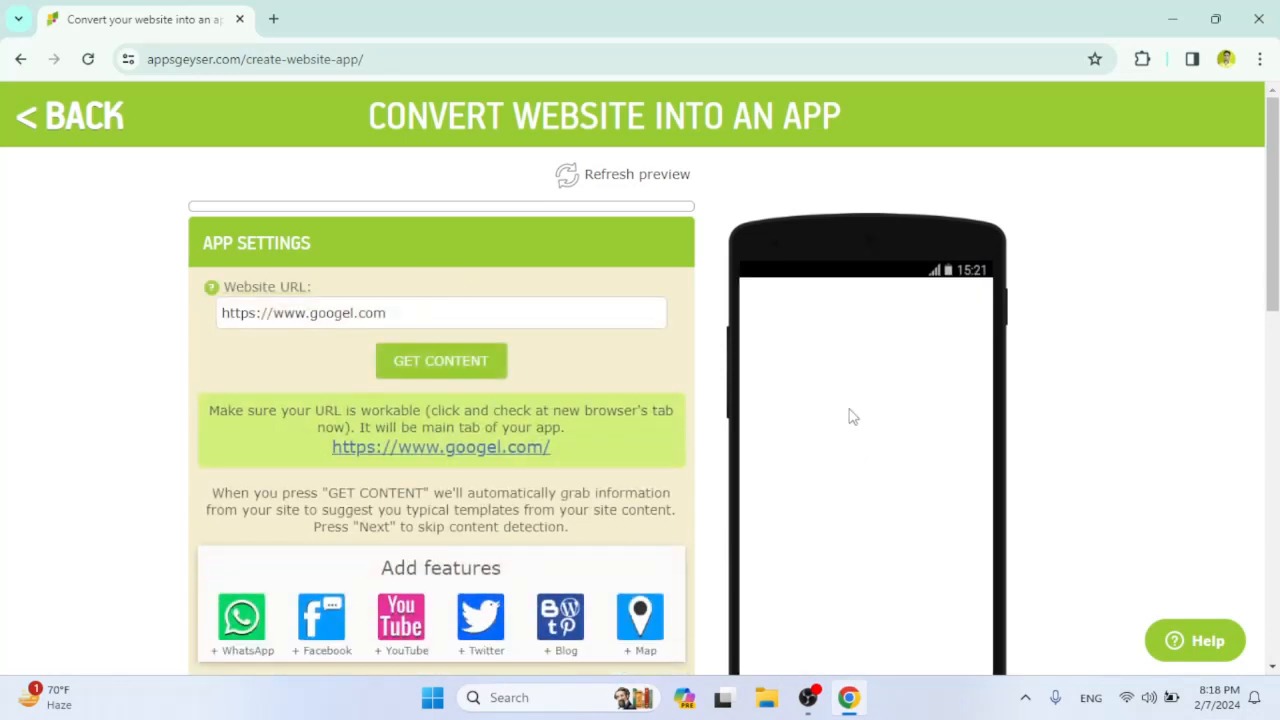
Add the Twitter, Facebook, WhatsApp and YouTube features to the app.
scroll(943, 343, down, 2)
scroll(640, 378, up, 2)
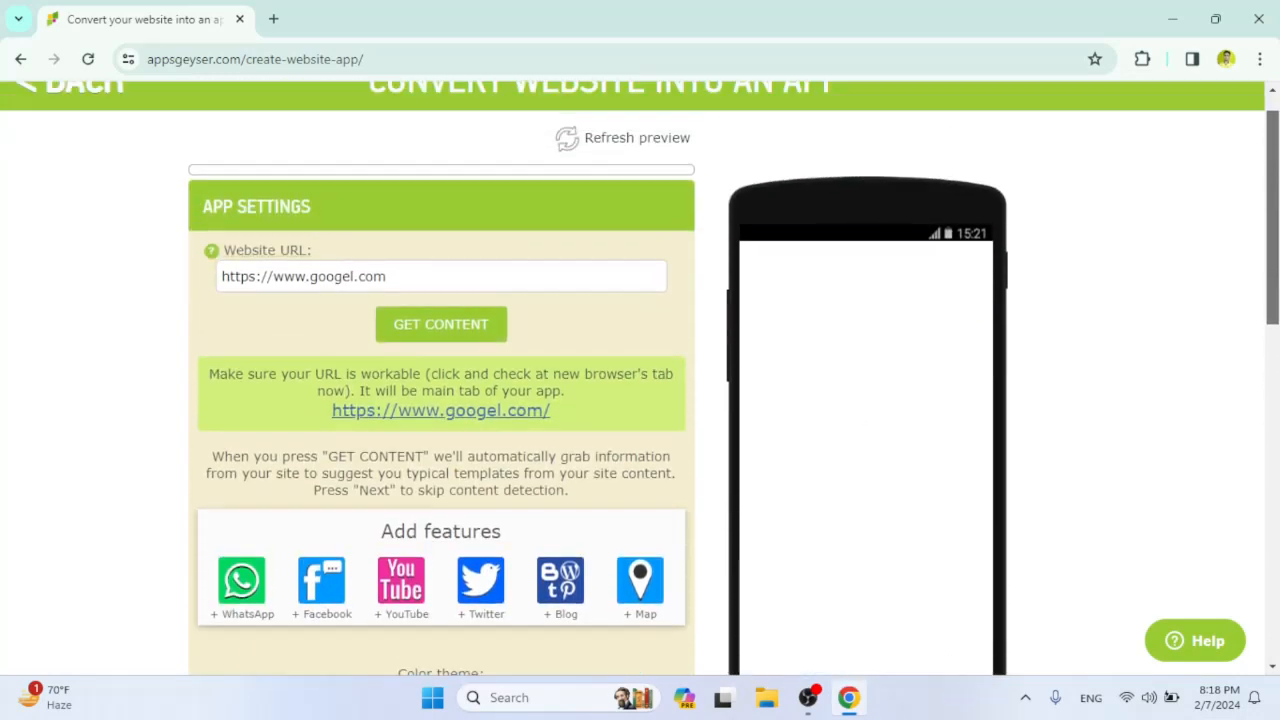
scroll(487, 452, down, 1)
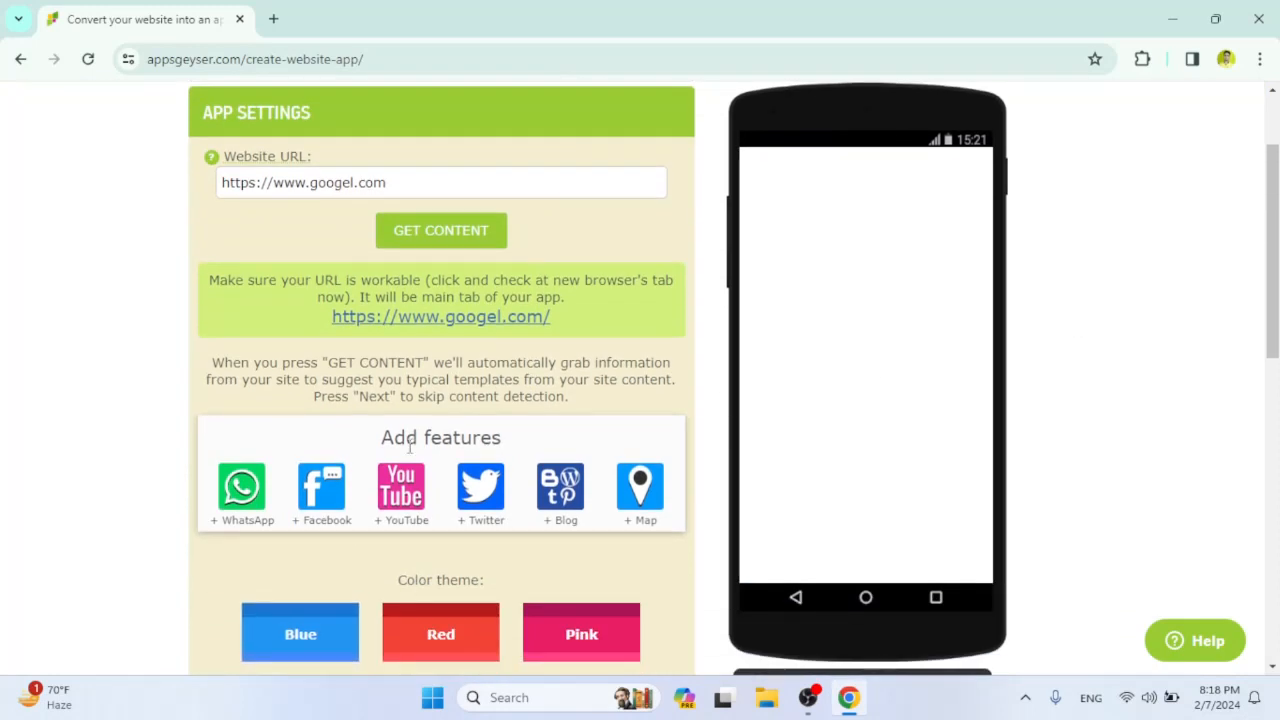
click(499, 518)
click(312, 520)
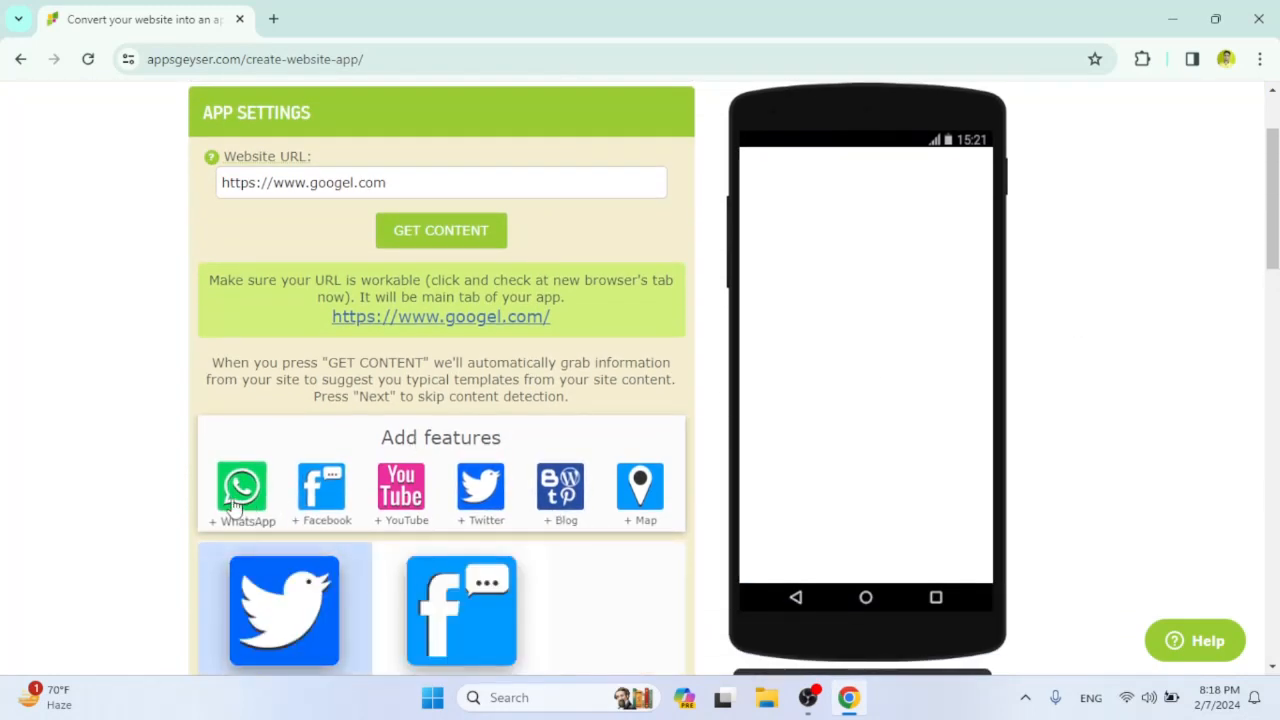
click(241, 488)
click(401, 488)
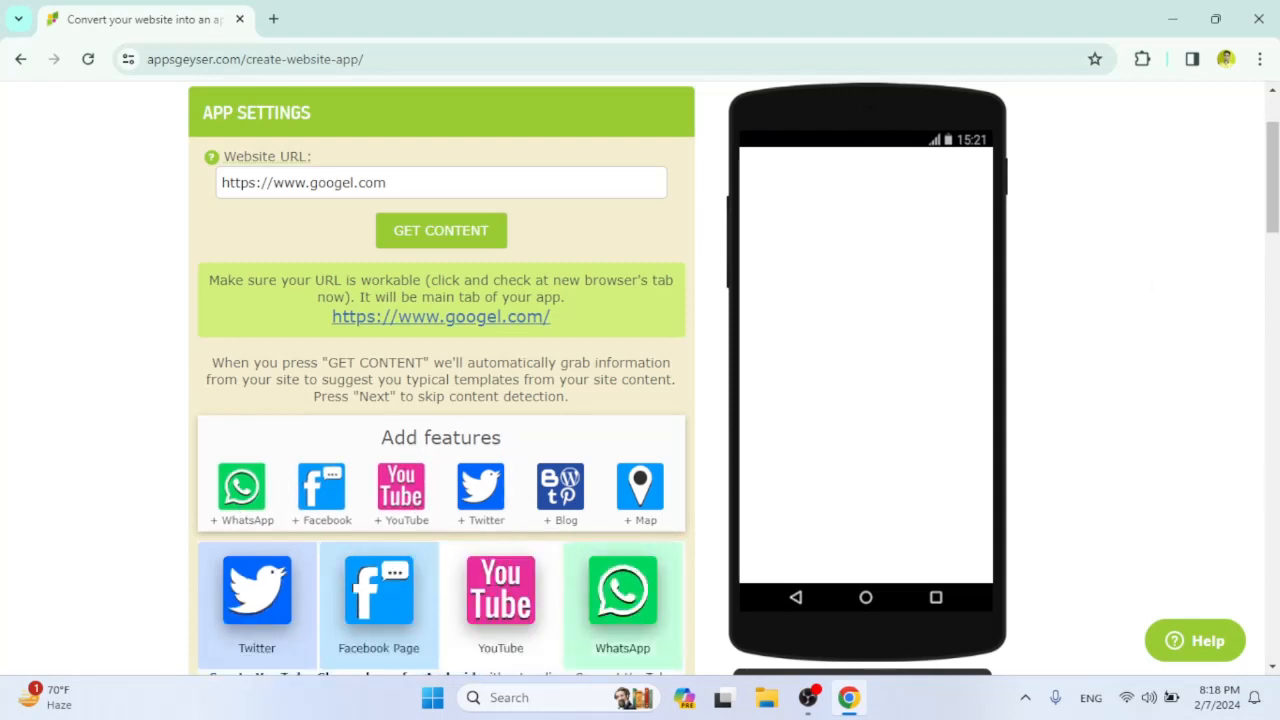
Set the primary color of the YouTube tab's appearance to pink f22279.
scroll(1234, 240, down, 2)
scroll(663, 391, down, 8)
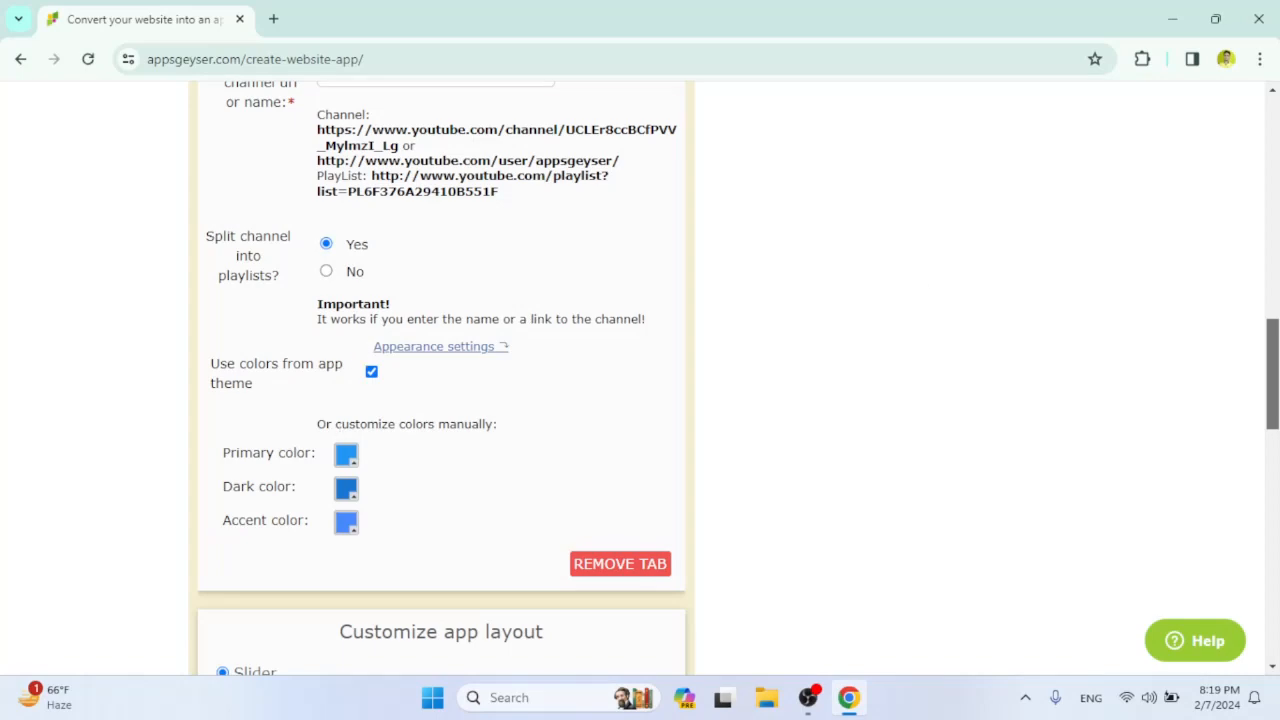
scroll(440, 380, up, 2)
scroll(640, 380, up, 1)
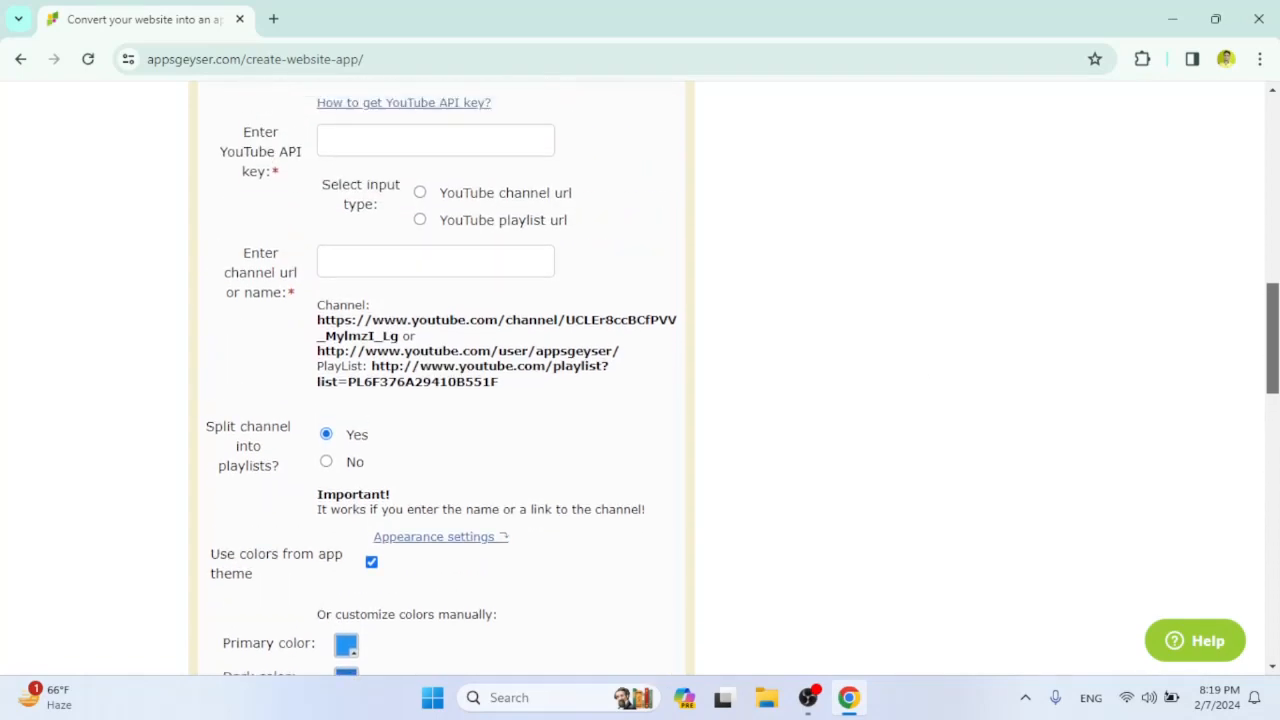
scroll(440, 380, up, 4)
scroll(440, 380, down, 3)
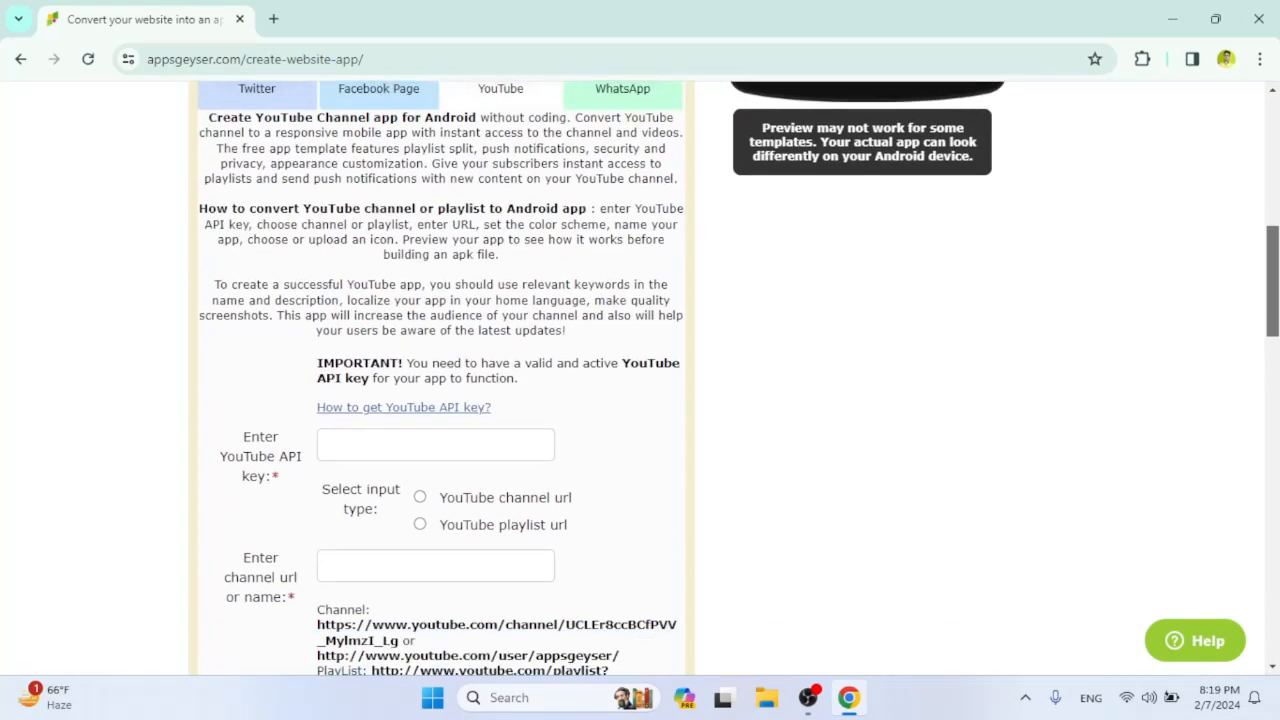
drag(1267, 317, 1275, 401)
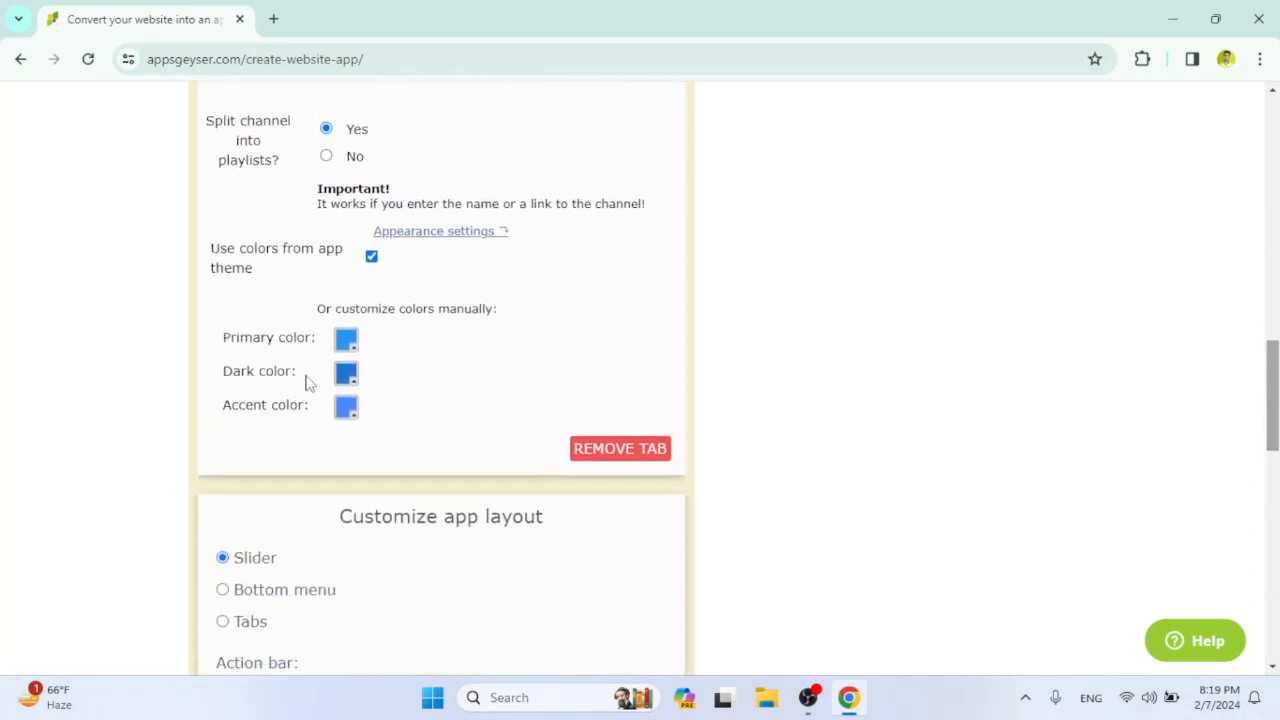
click(348, 340)
click(506, 368)
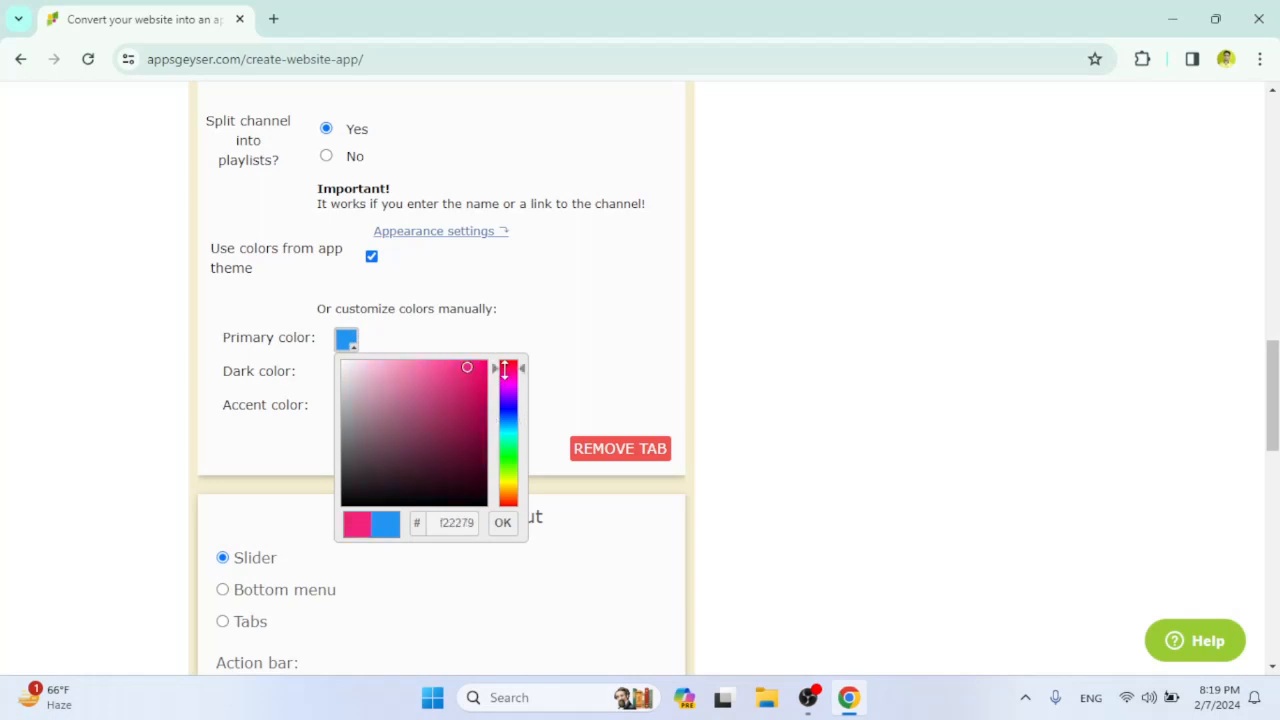
click(540, 334)
click(347, 342)
click(502, 522)
Set the YouTube tab's dark color to red and its accent color to ff4554.
click(354, 380)
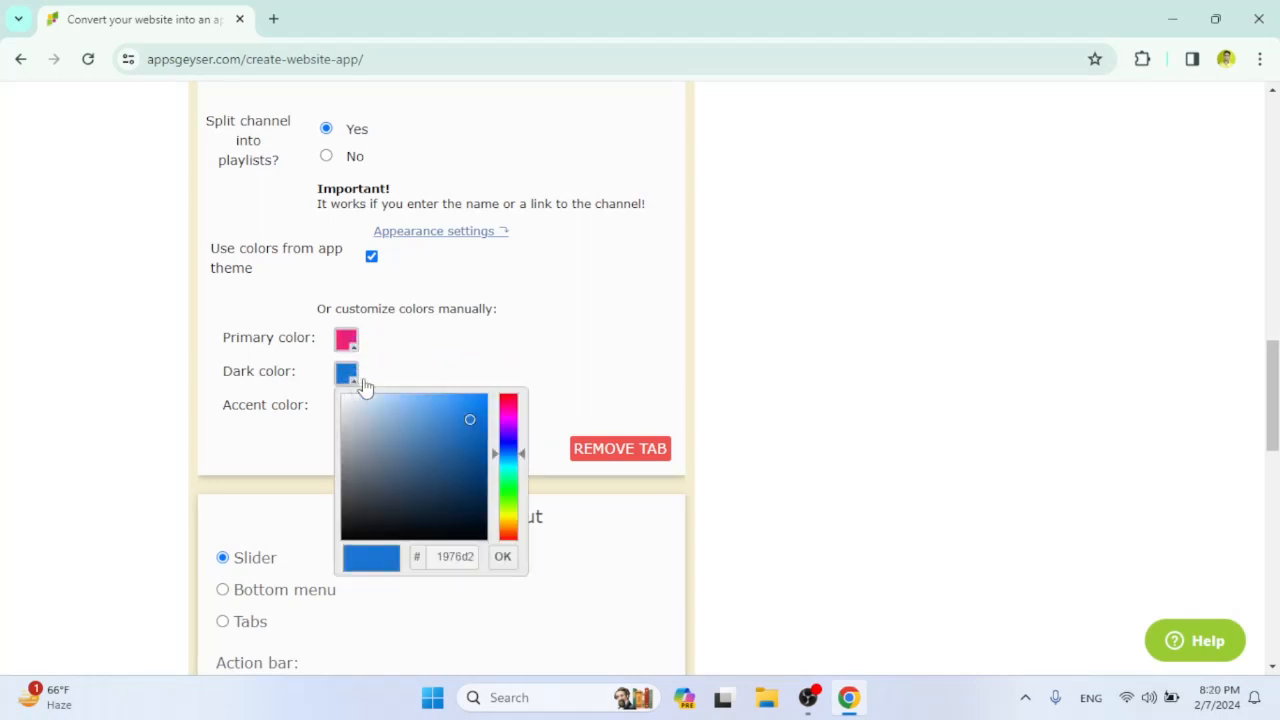
click(509, 396)
click(502, 557)
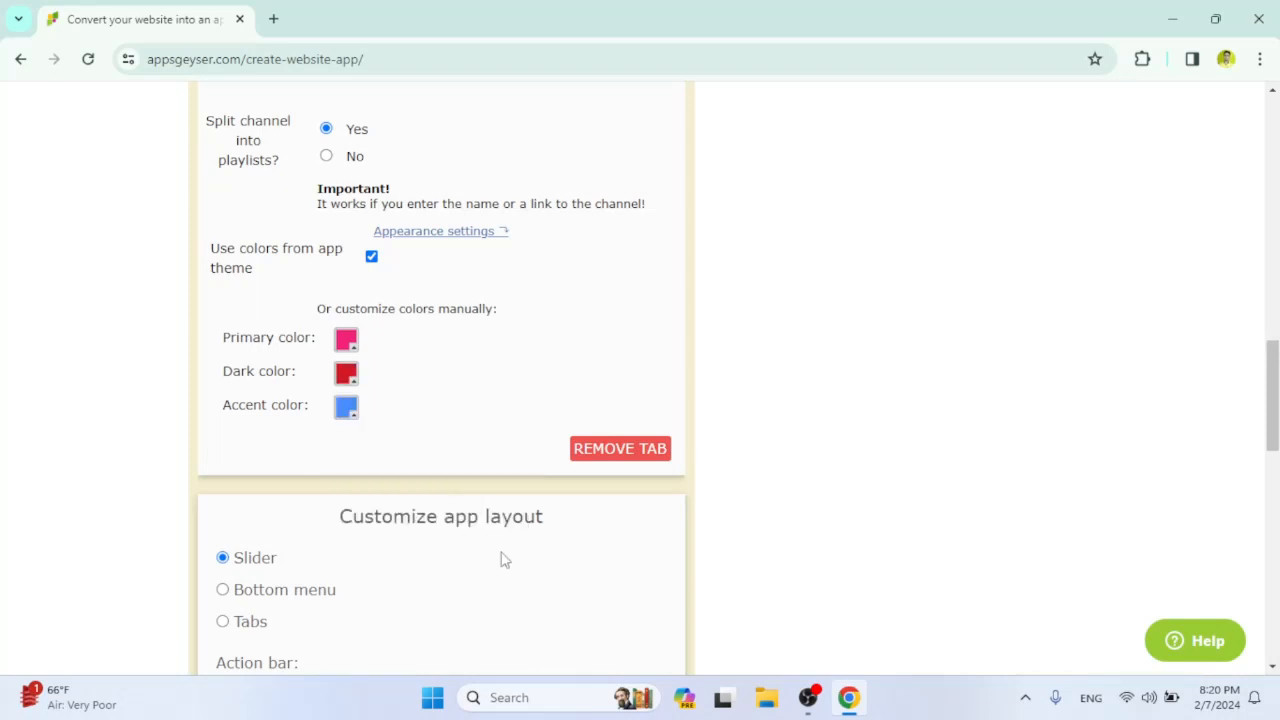
click(350, 408)
click(511, 428)
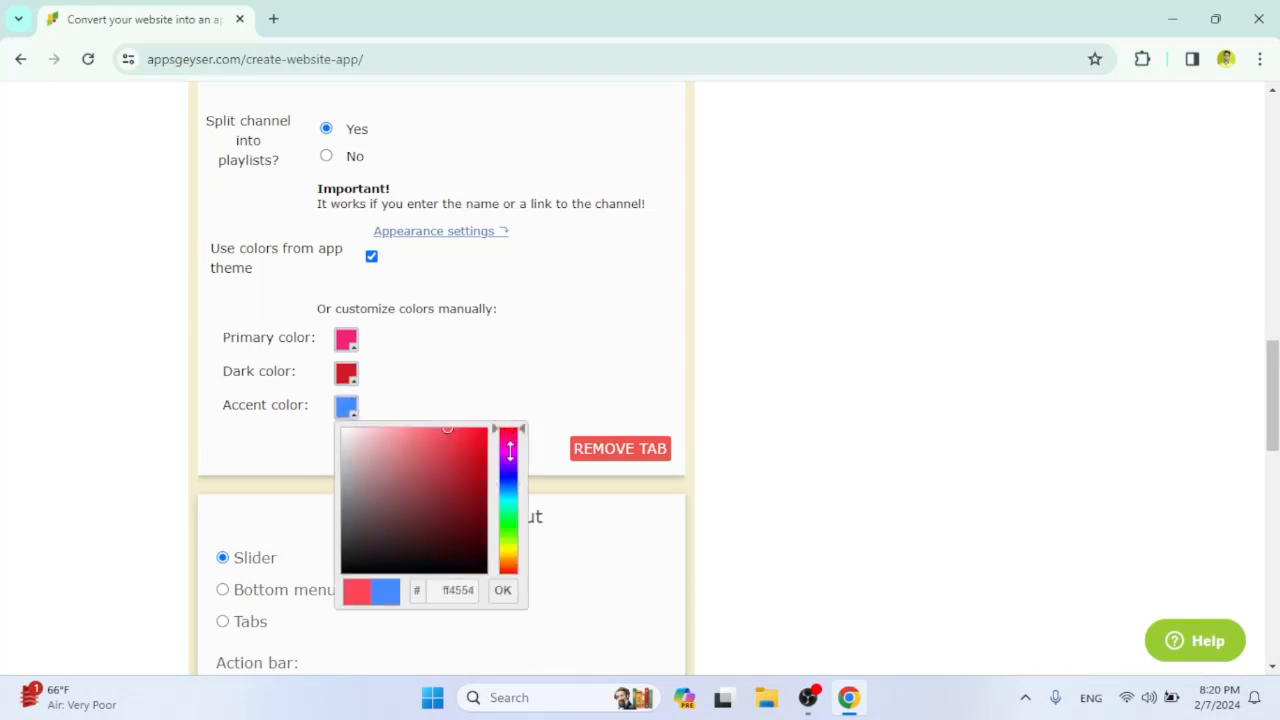
click(503, 590)
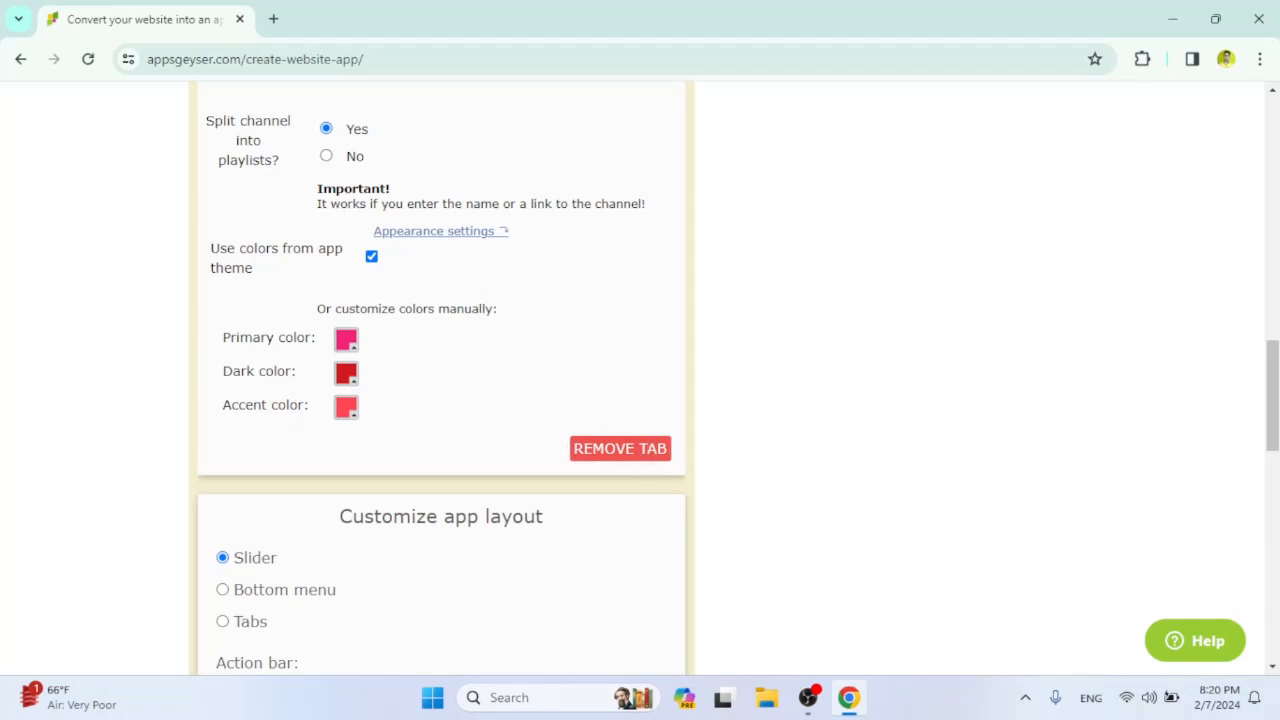
Examine the Twitter feature's settings and its page URL field.
drag(1272, 375, 1275, 250)
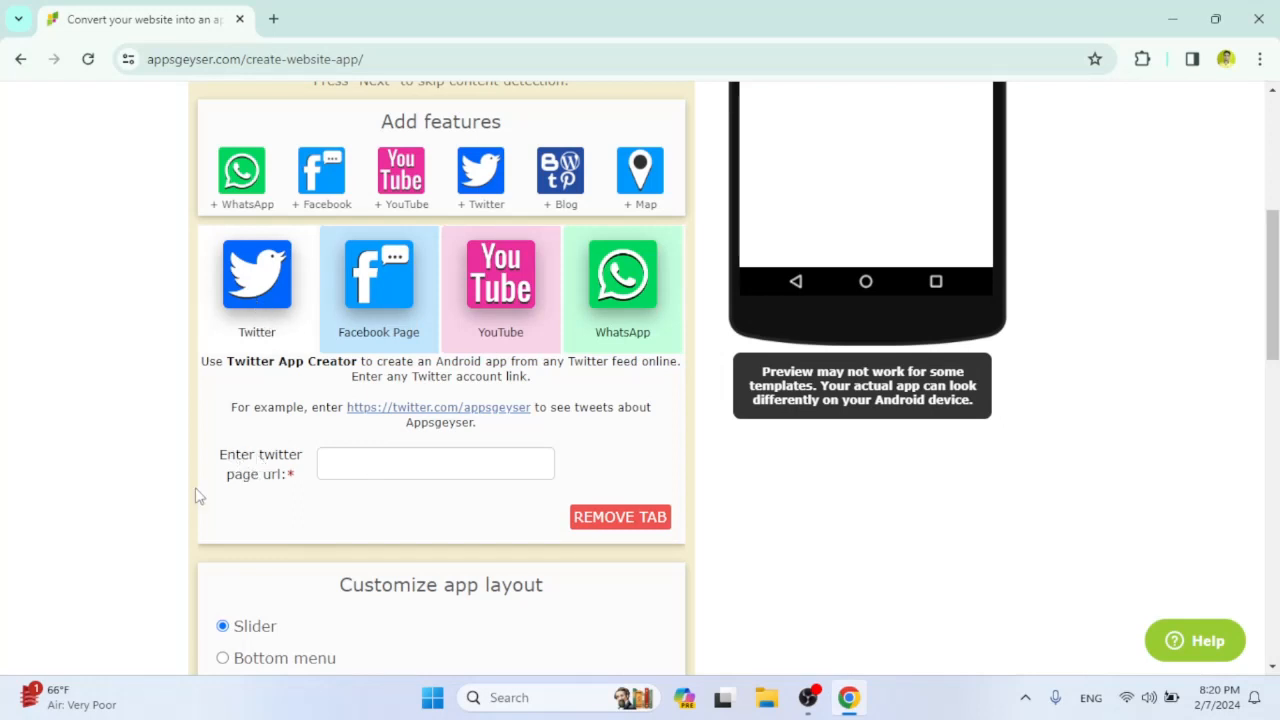
click(370, 463)
drag(1273, 285, 1273, 343)
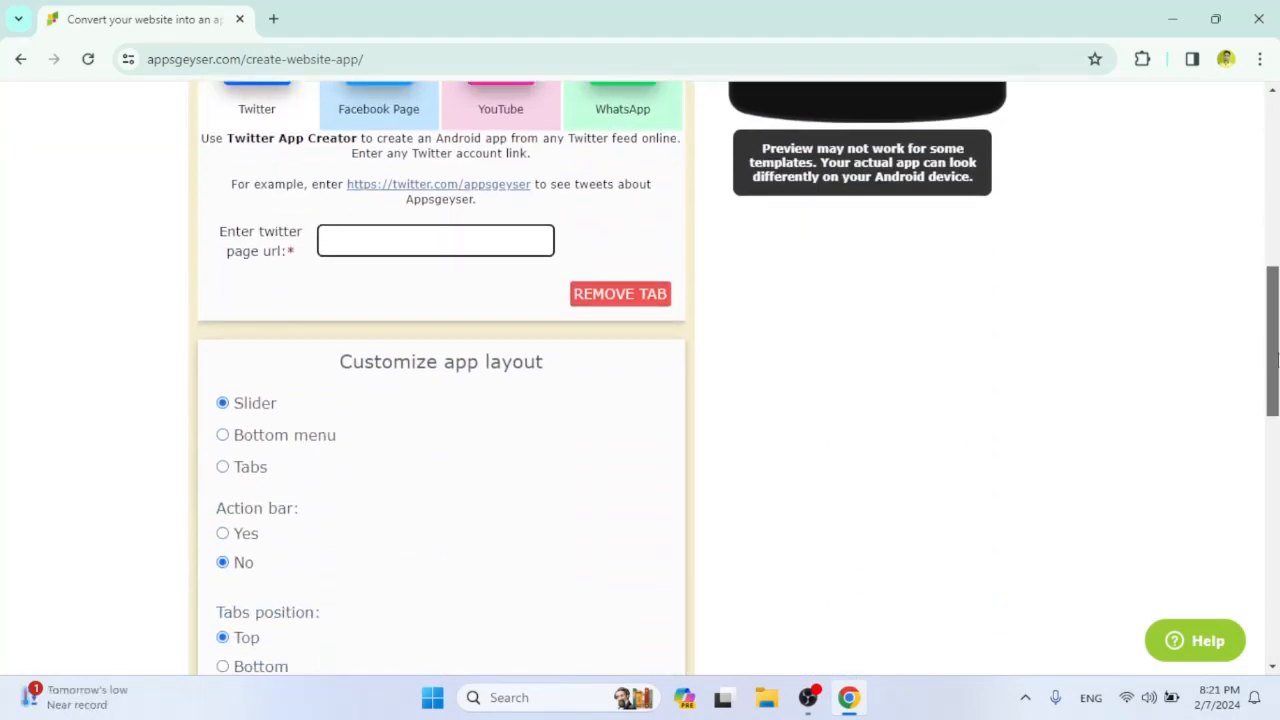
click(470, 252)
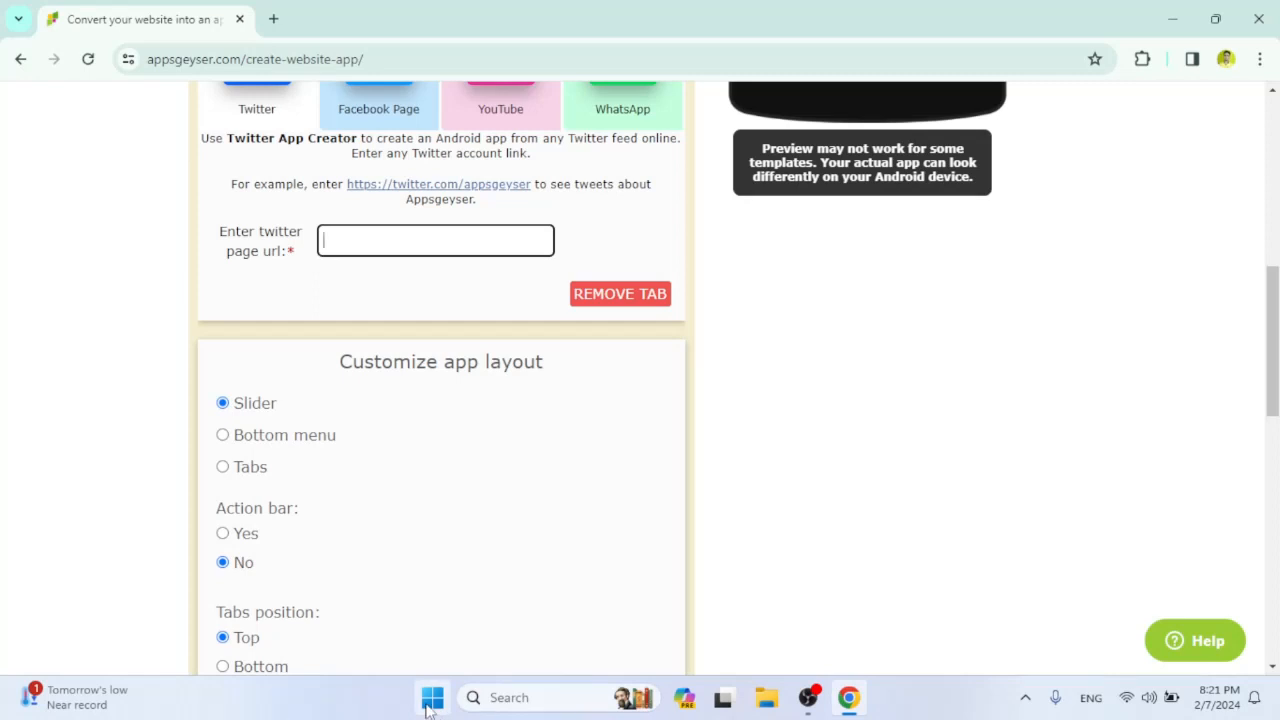
drag(1277, 336, 1277, 287)
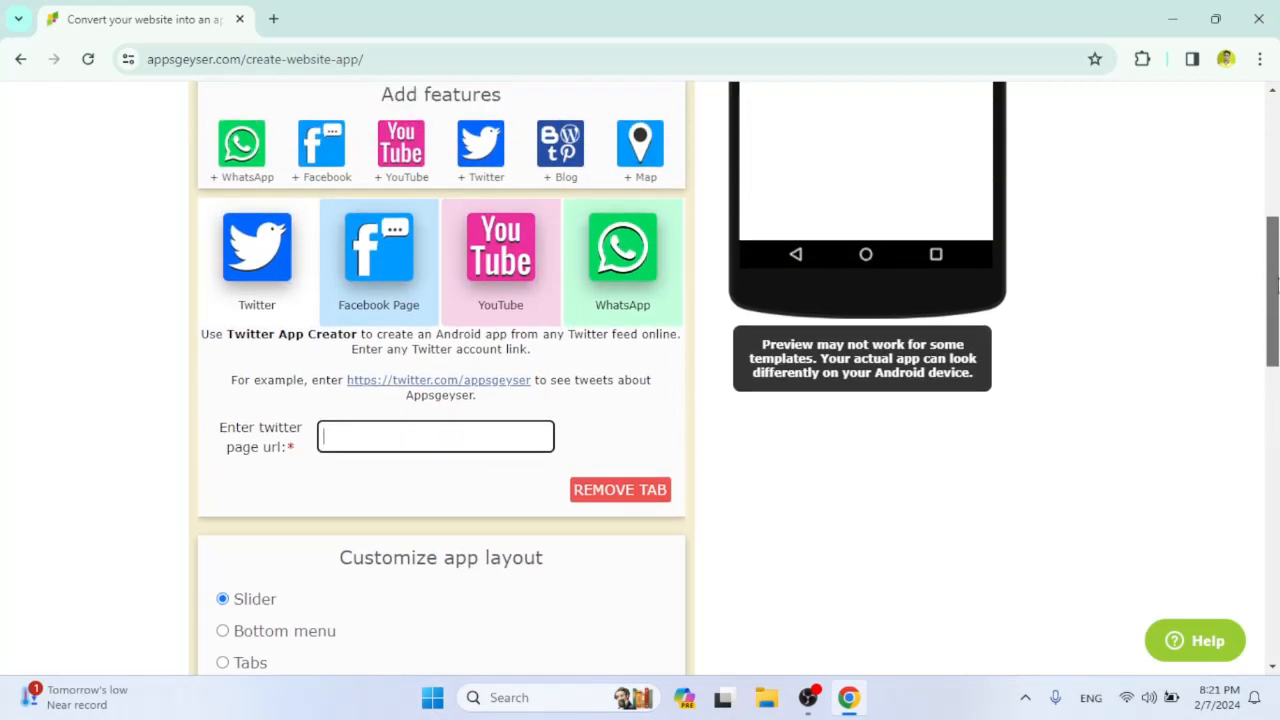
Open the YouTube feature's settings and go to its channel URL field.
click(500, 313)
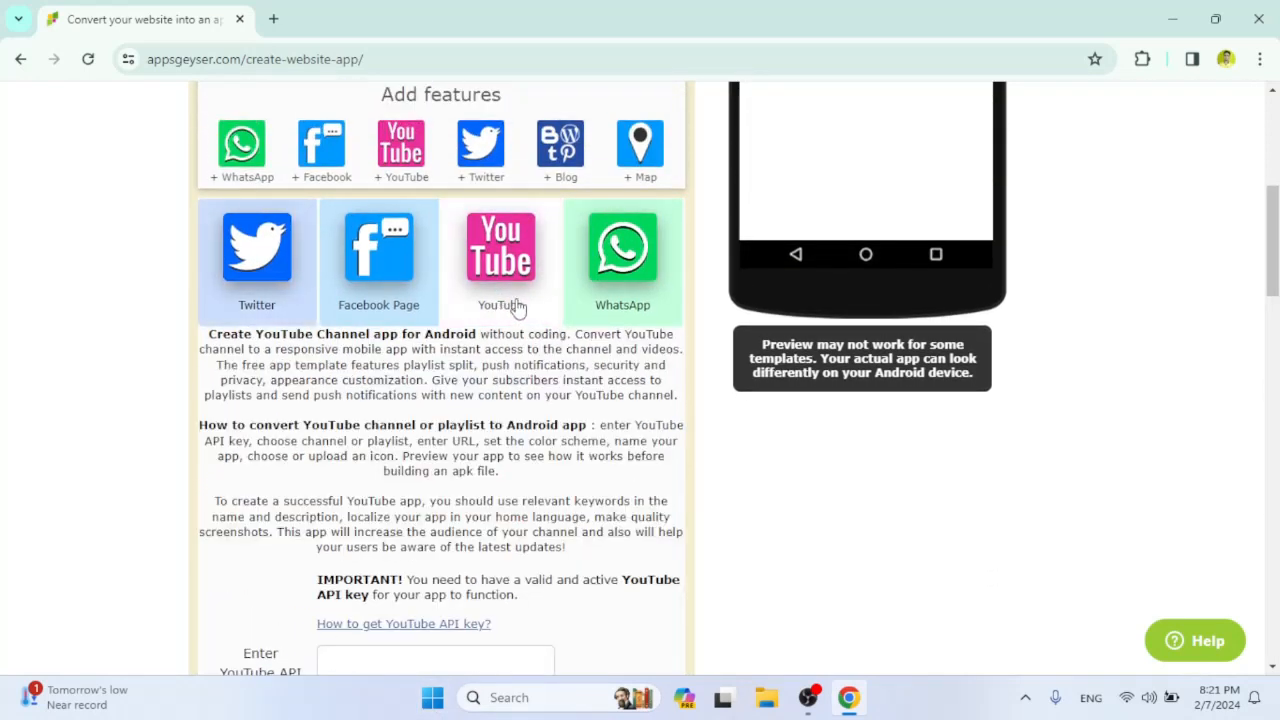
drag(1275, 219, 1275, 312)
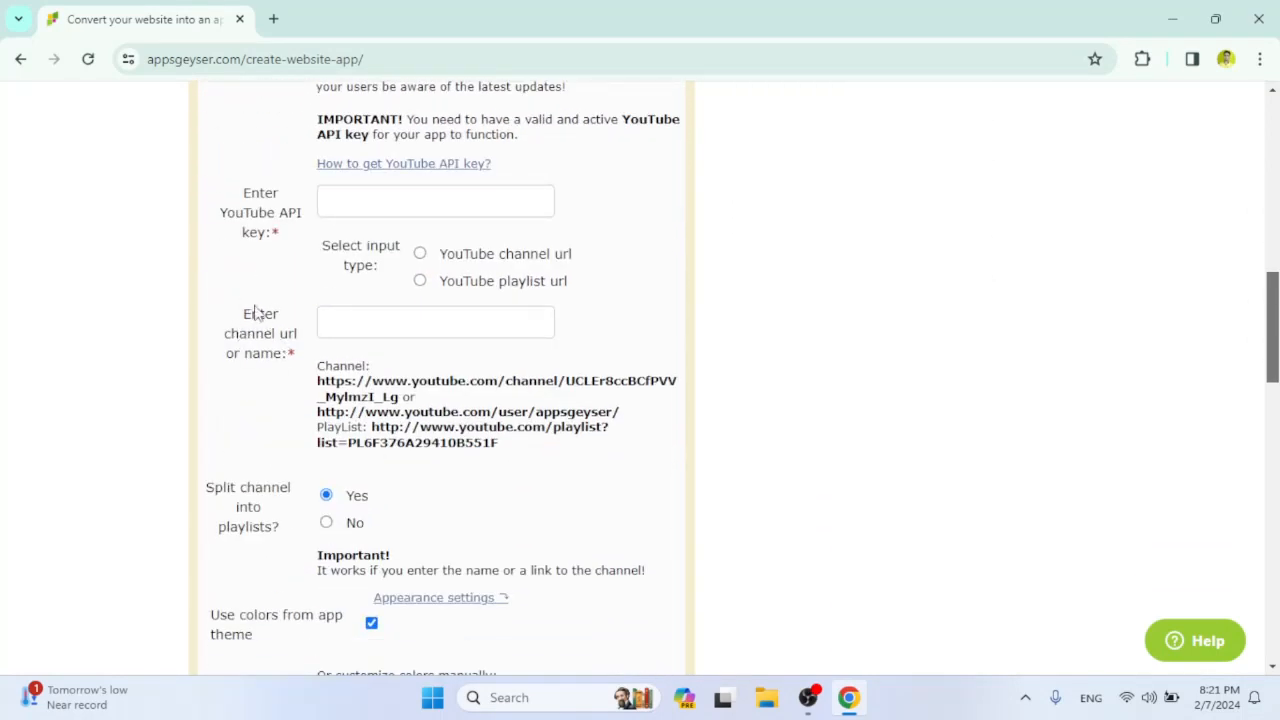
click(410, 318)
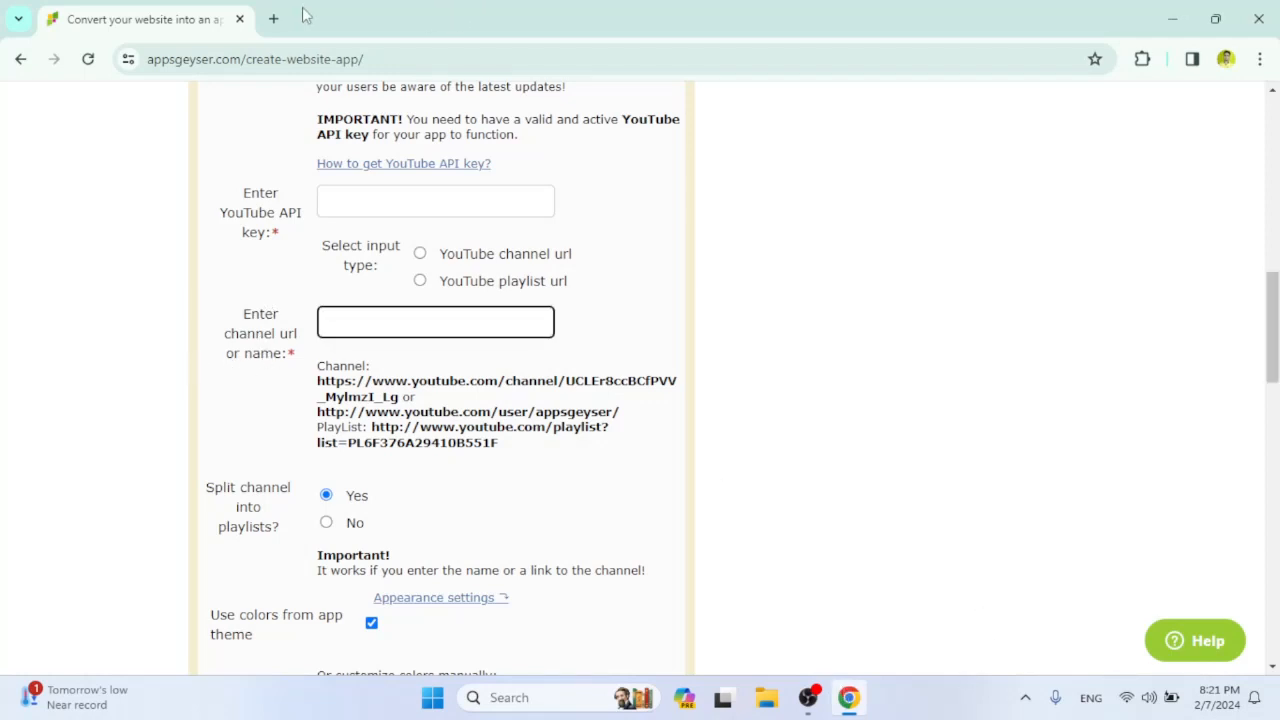
Open youtube.com in a new browser tab, copy the channel link of the blogger backlinks video, and return to AppsGeyser.
click(274, 18)
text(y)
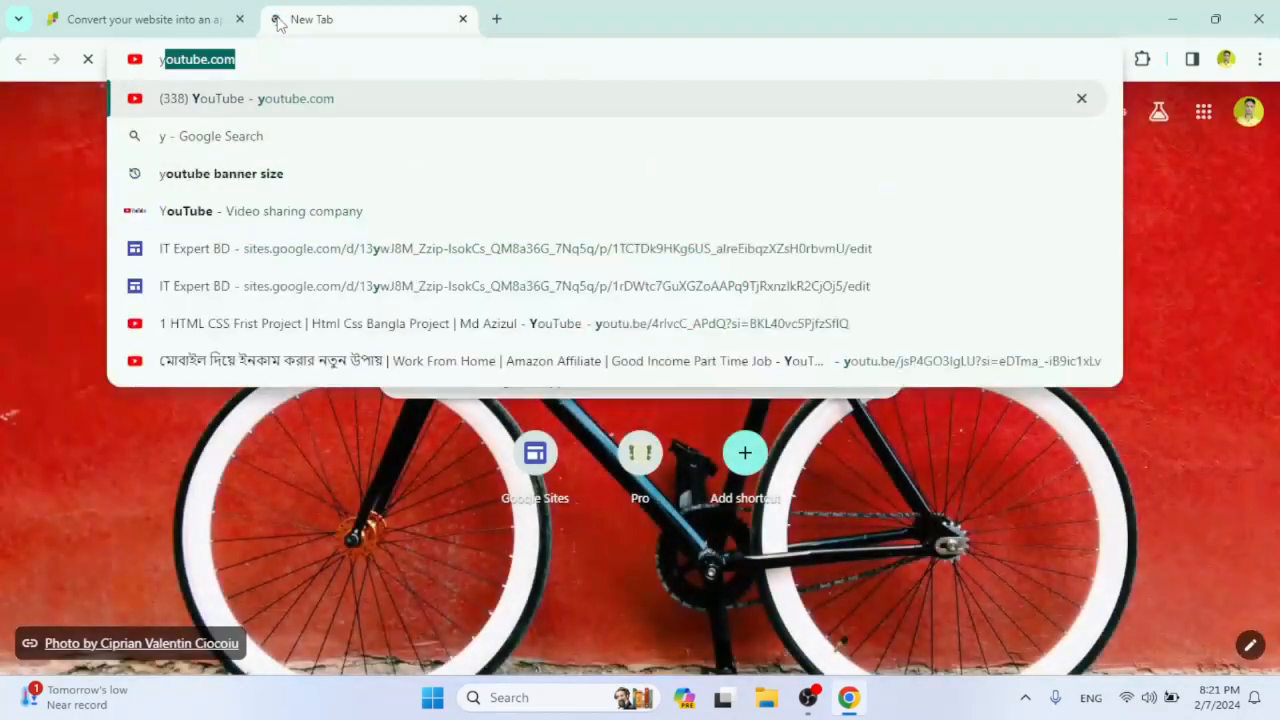
key(Return)
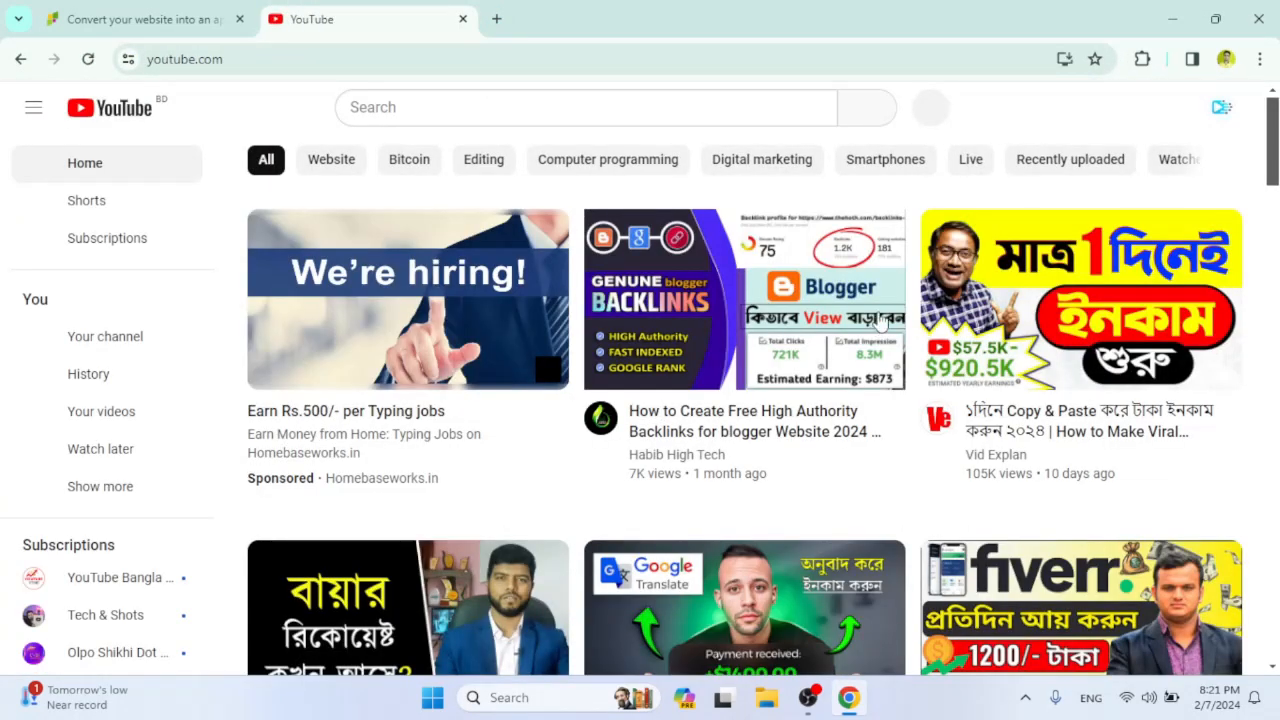
mouse_move(880, 320)
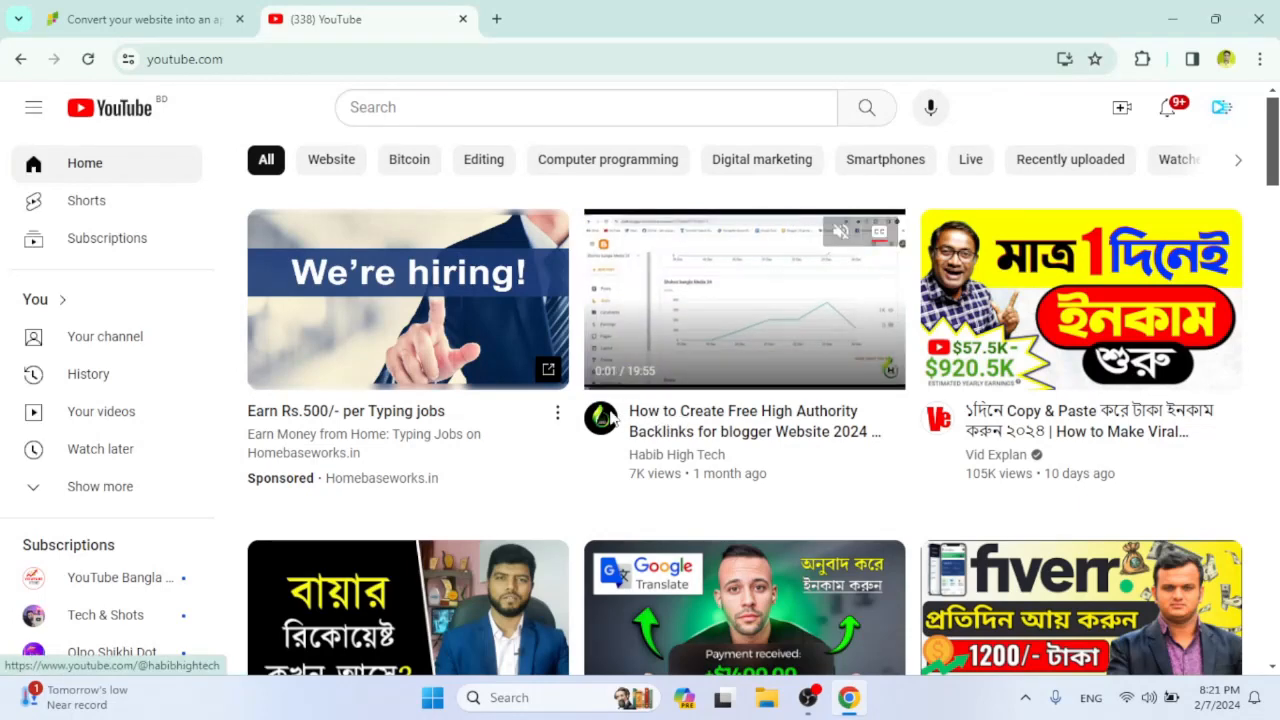
right_click(600, 422)
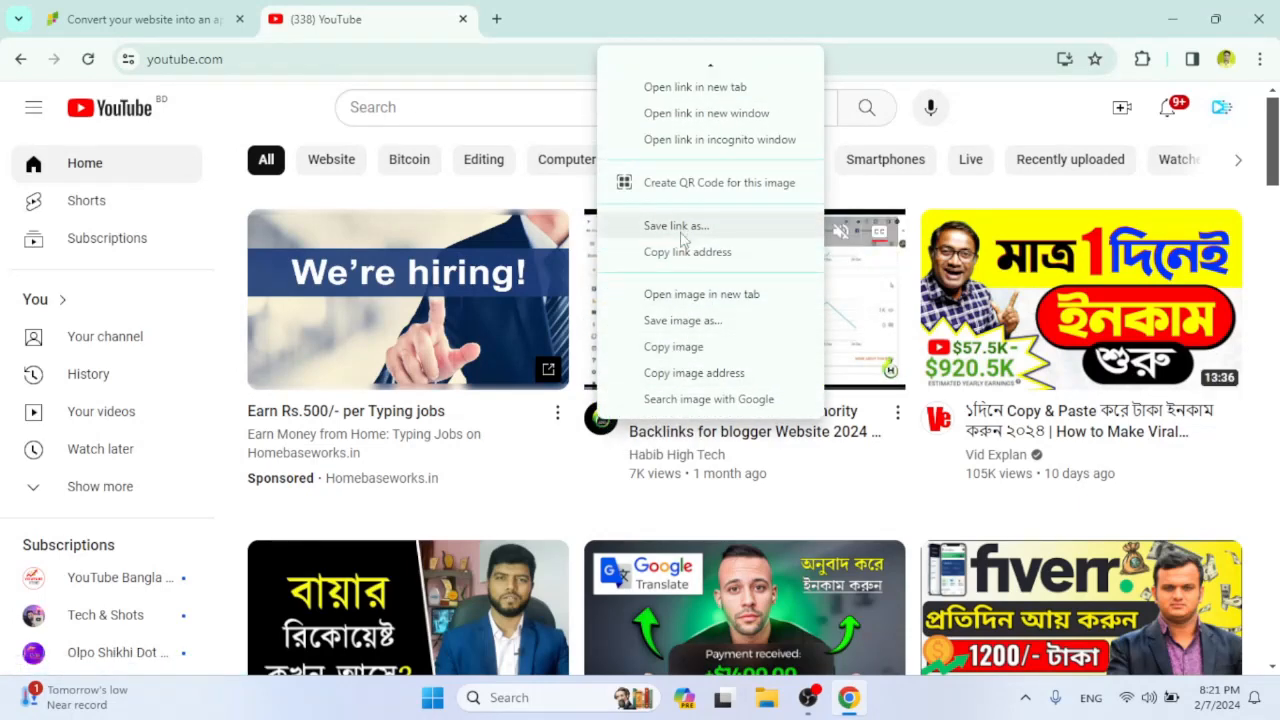
click(690, 252)
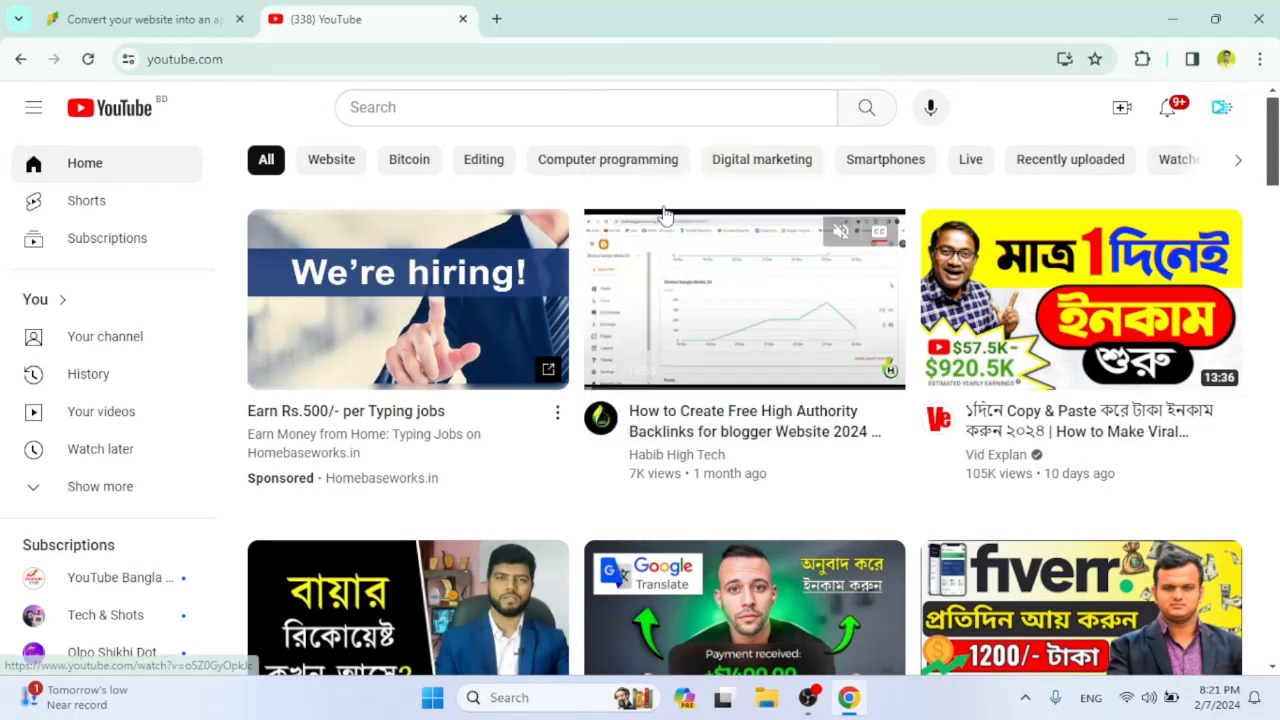
click(462, 19)
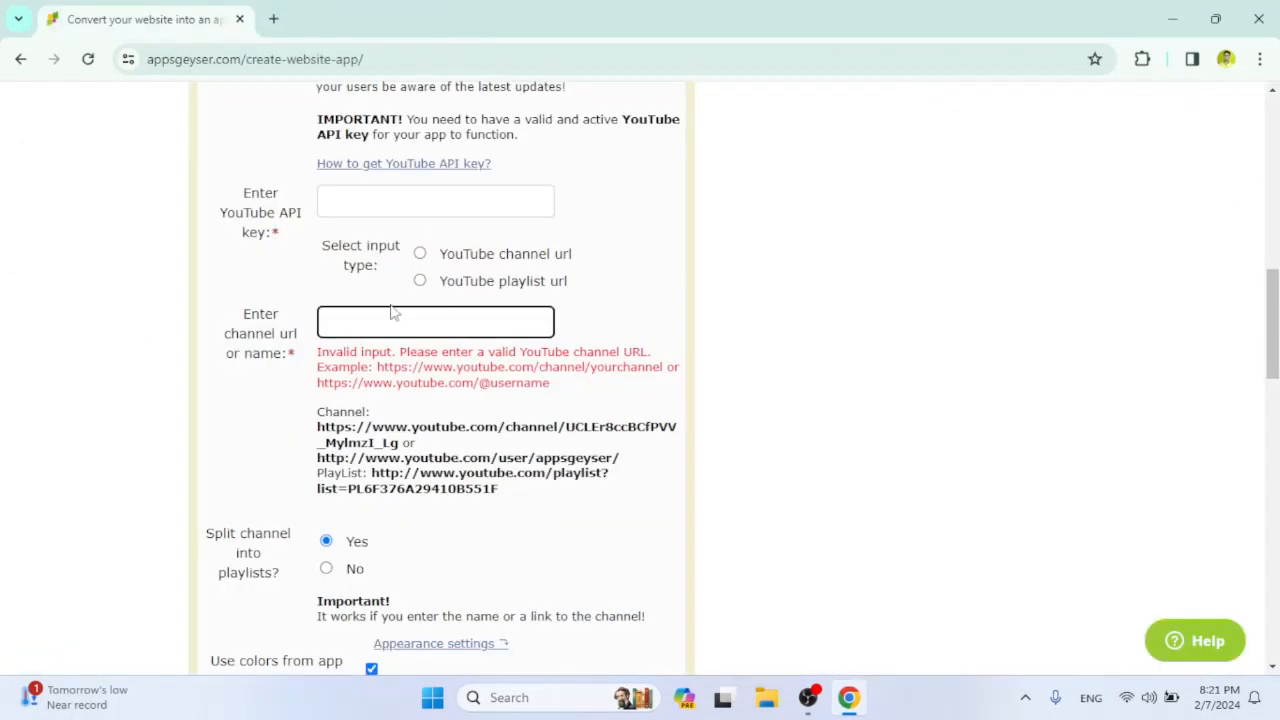
Enter the copied YouTube channel link as the channel URL and set the input type to YouTube channel url.
click(392, 312)
text(https://www.youtube.com/@habibhightech)
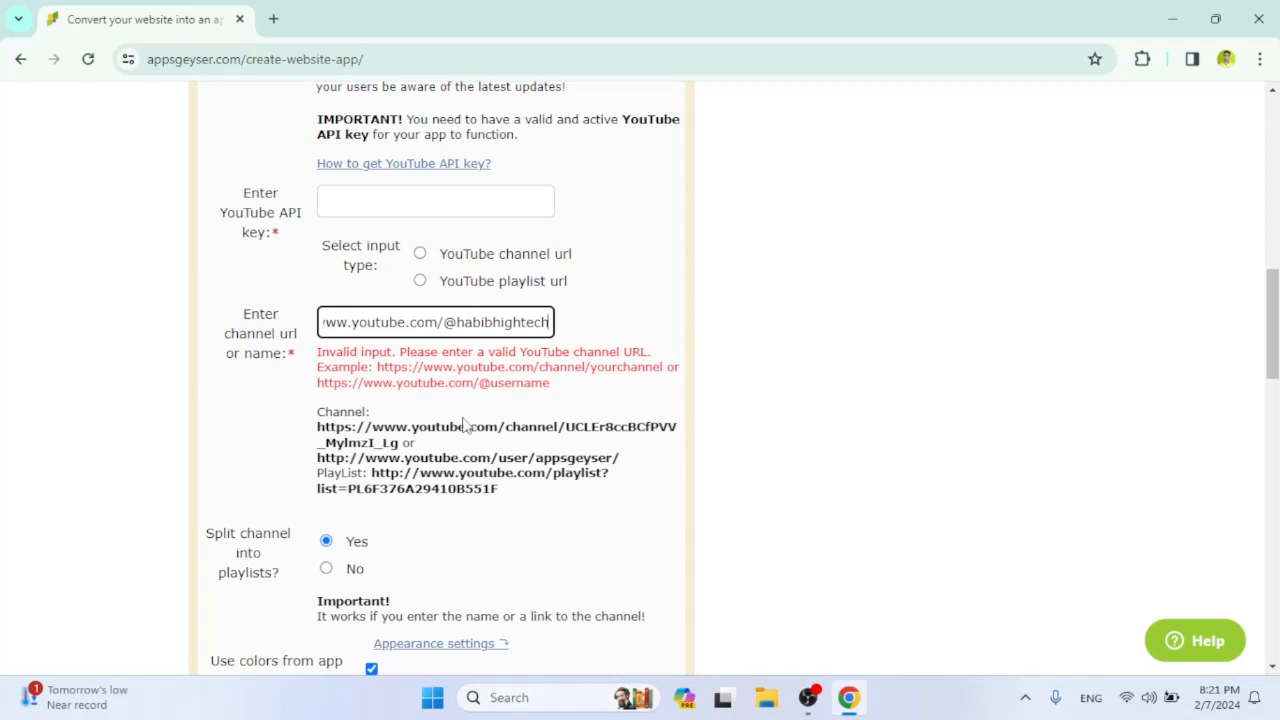
drag(1273, 324, 1273, 321)
click(555, 277)
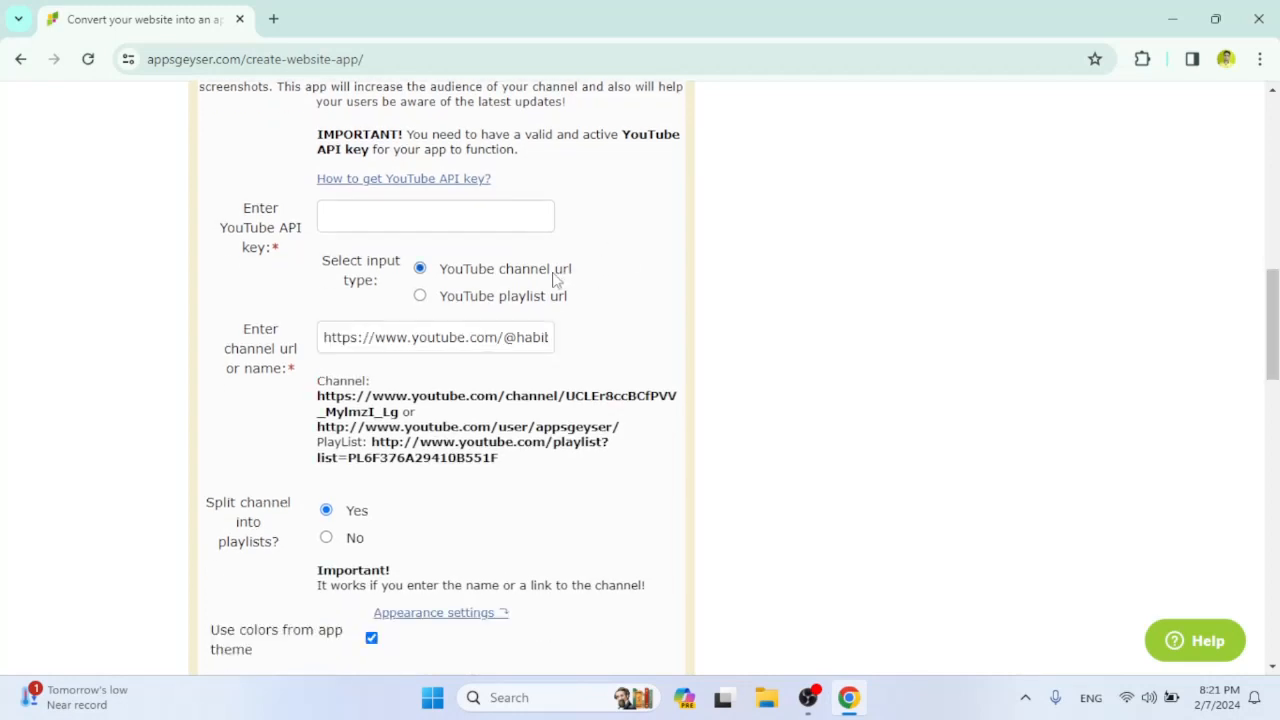
Enable the action bar and set the tabs position to Bottom in the app layout.
drag(1274, 323, 1276, 458)
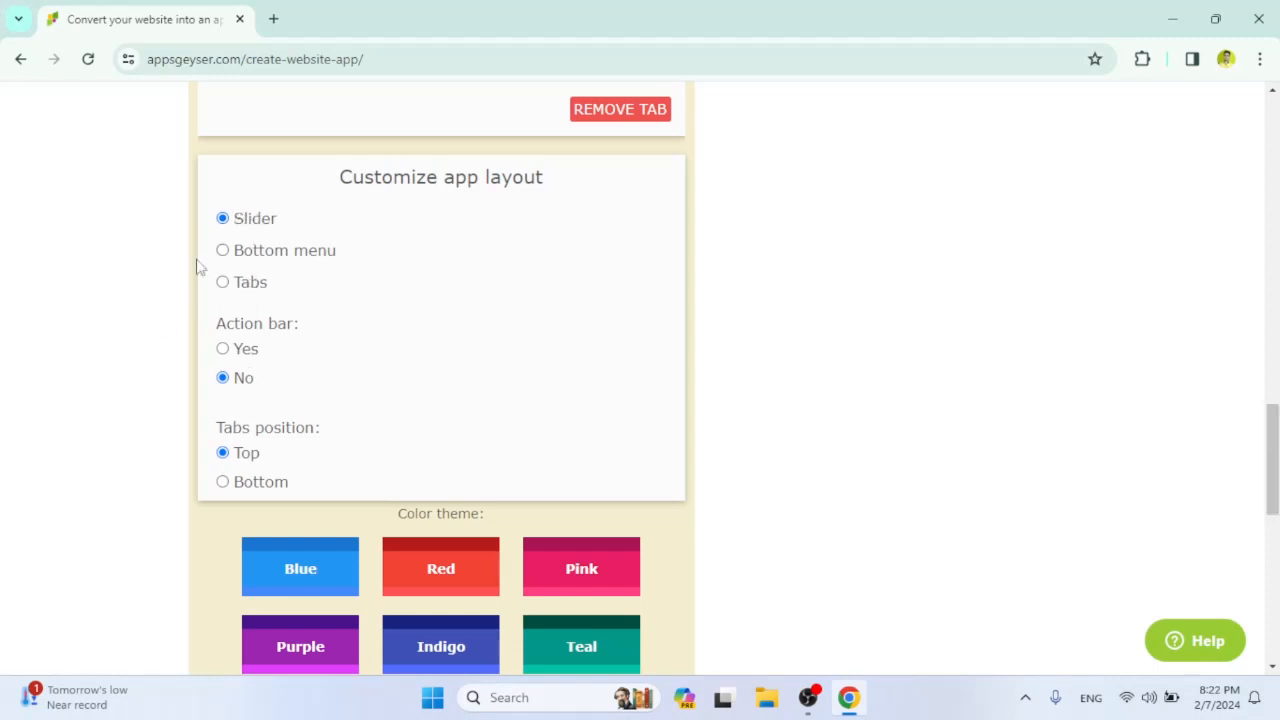
click(223, 349)
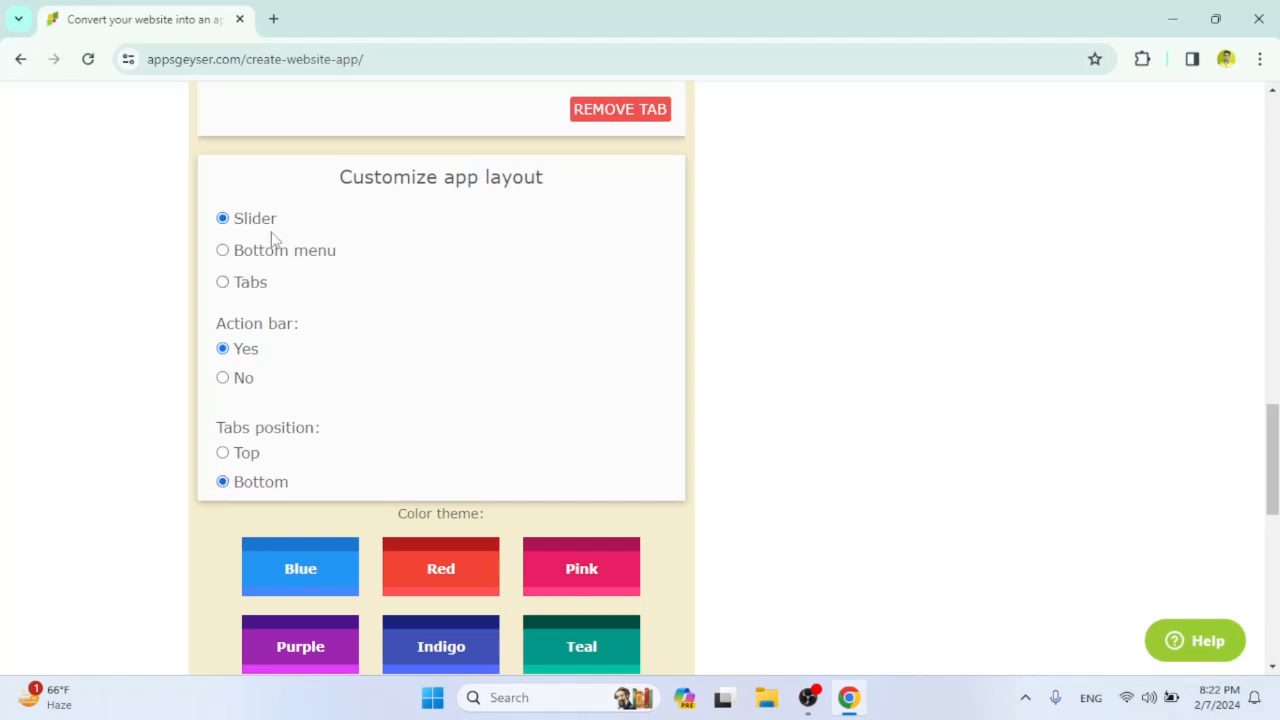
Apply the Teal color theme to the app and continue to the app name stage.
scroll(871, 228, down, 3)
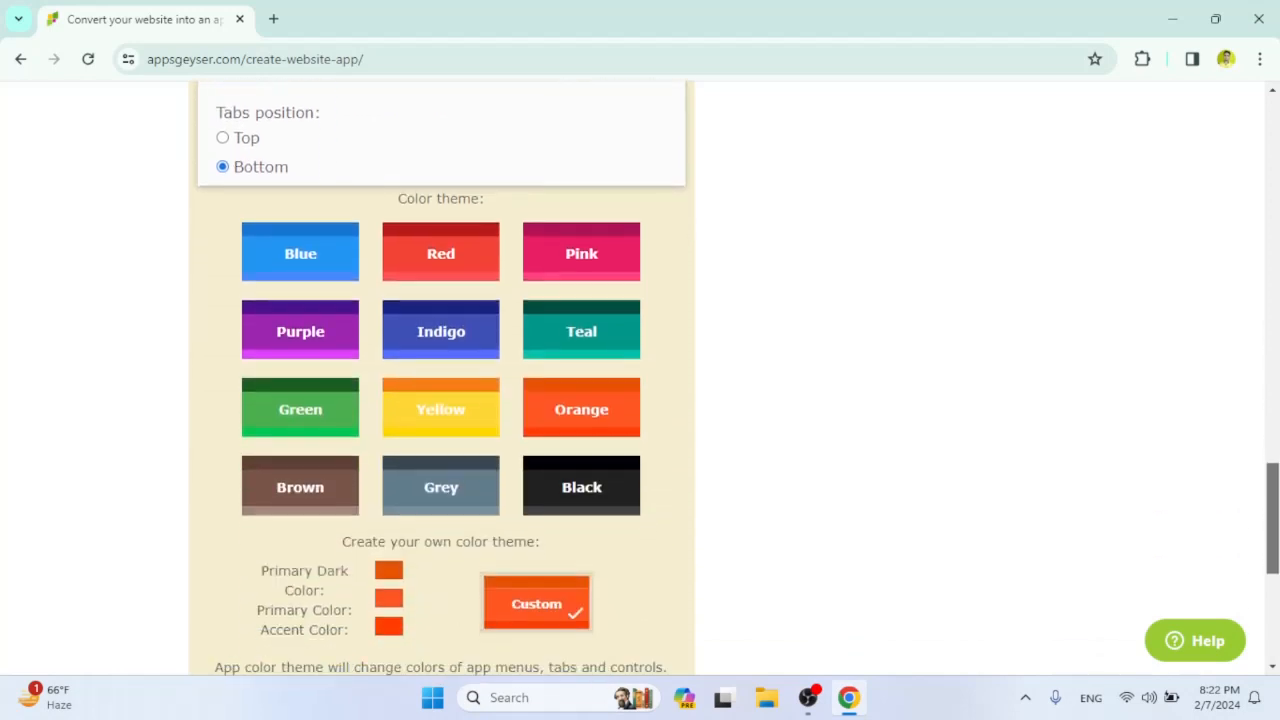
drag(1277, 473, 1277, 508)
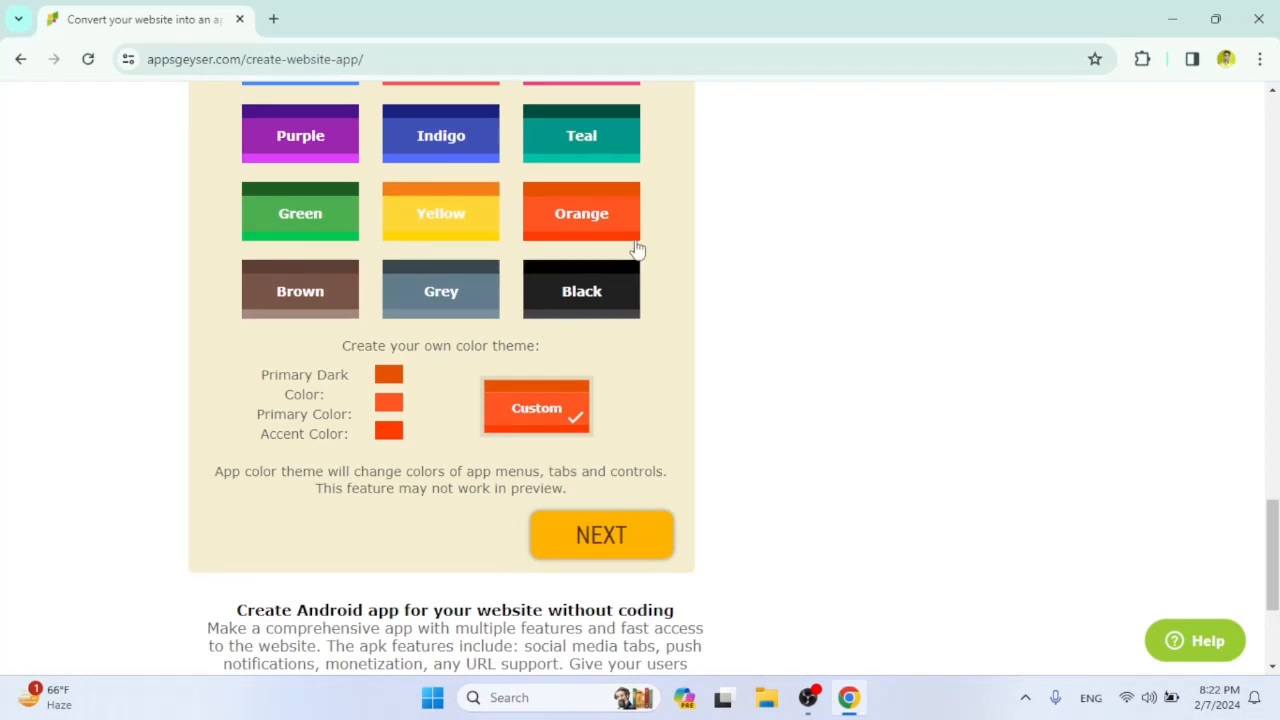
click(593, 137)
click(636, 550)
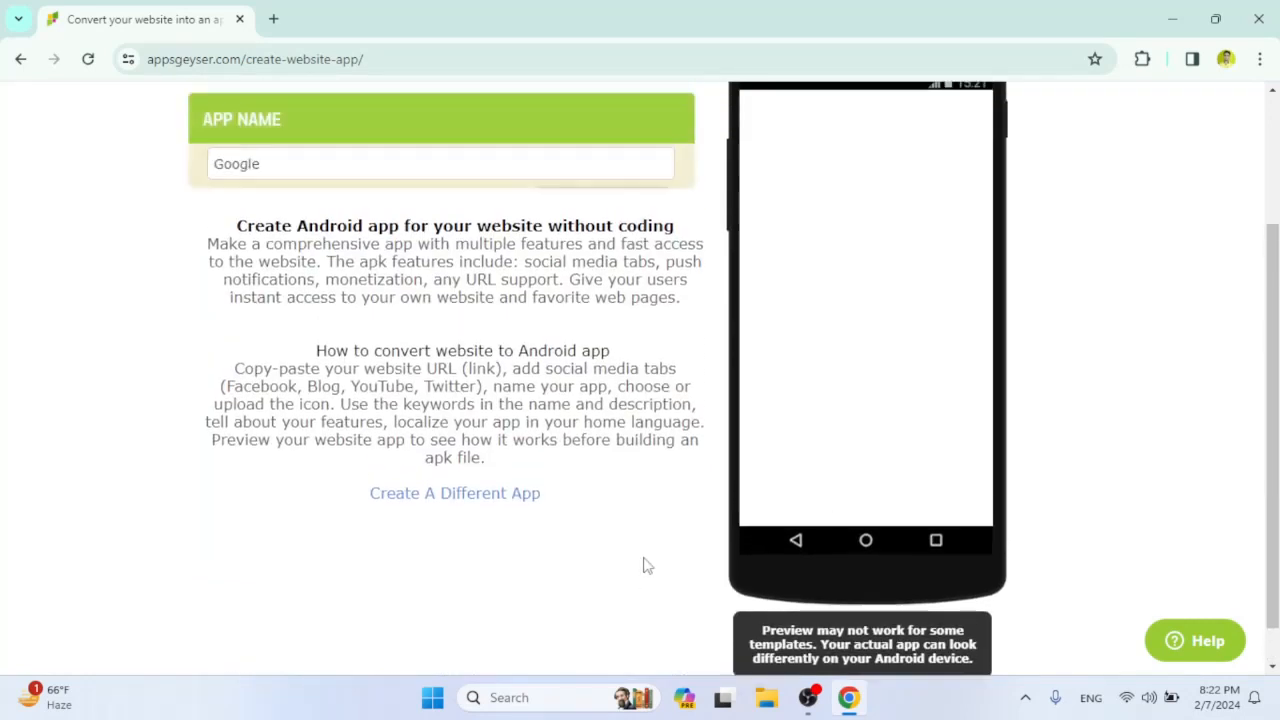
Accept Google as the app name and continue to the icon stage.
click(313, 245)
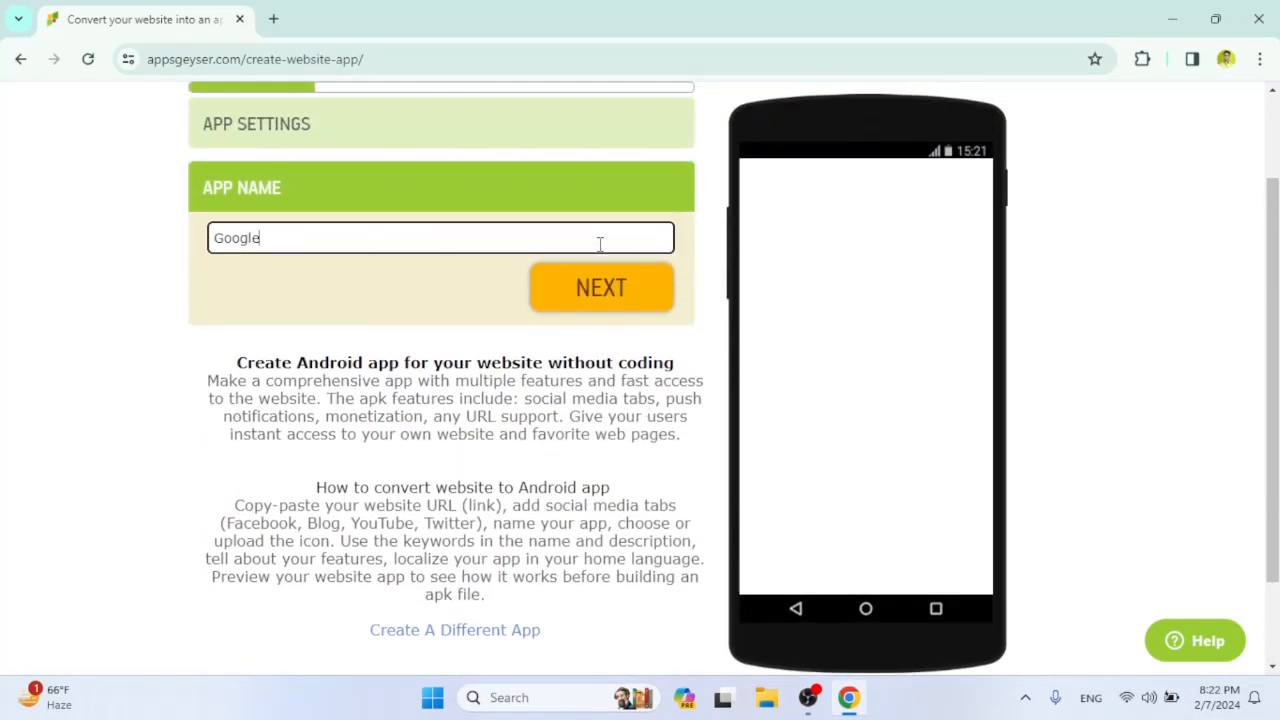
scroll(632, 377, up, 1)
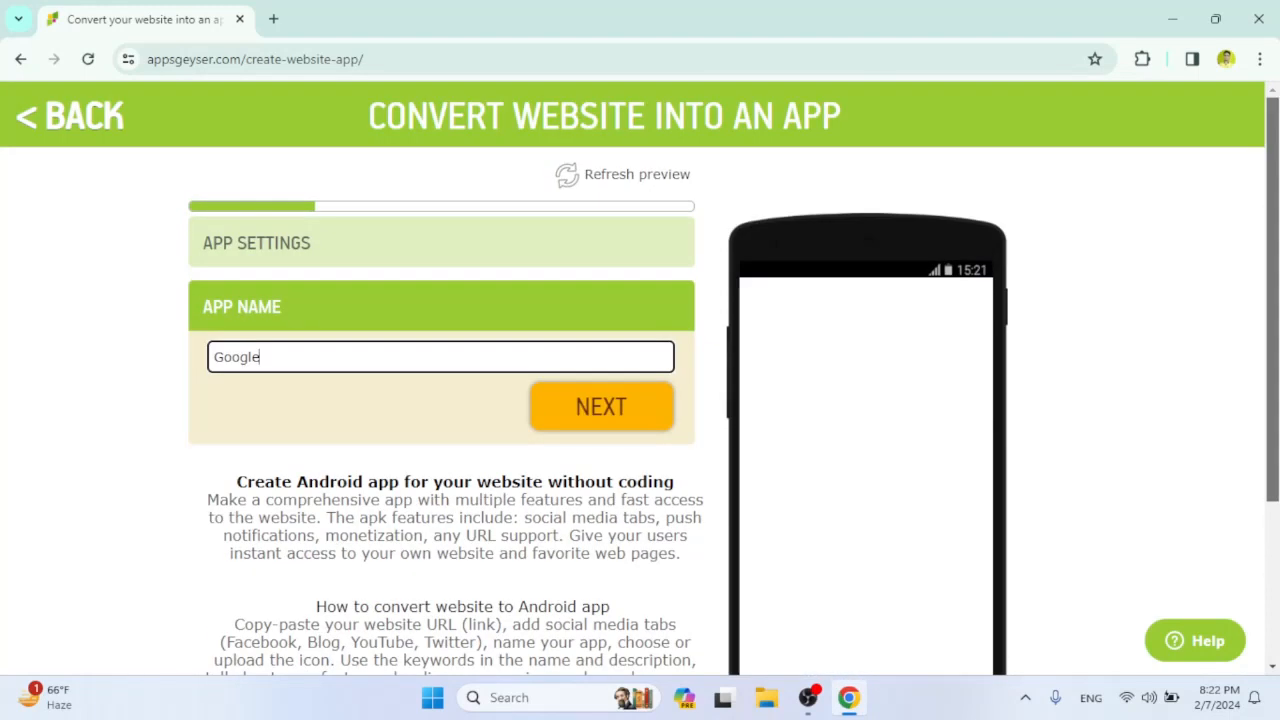
scroll(632, 377, down, 1)
scroll(632, 377, up, 1)
click(630, 405)
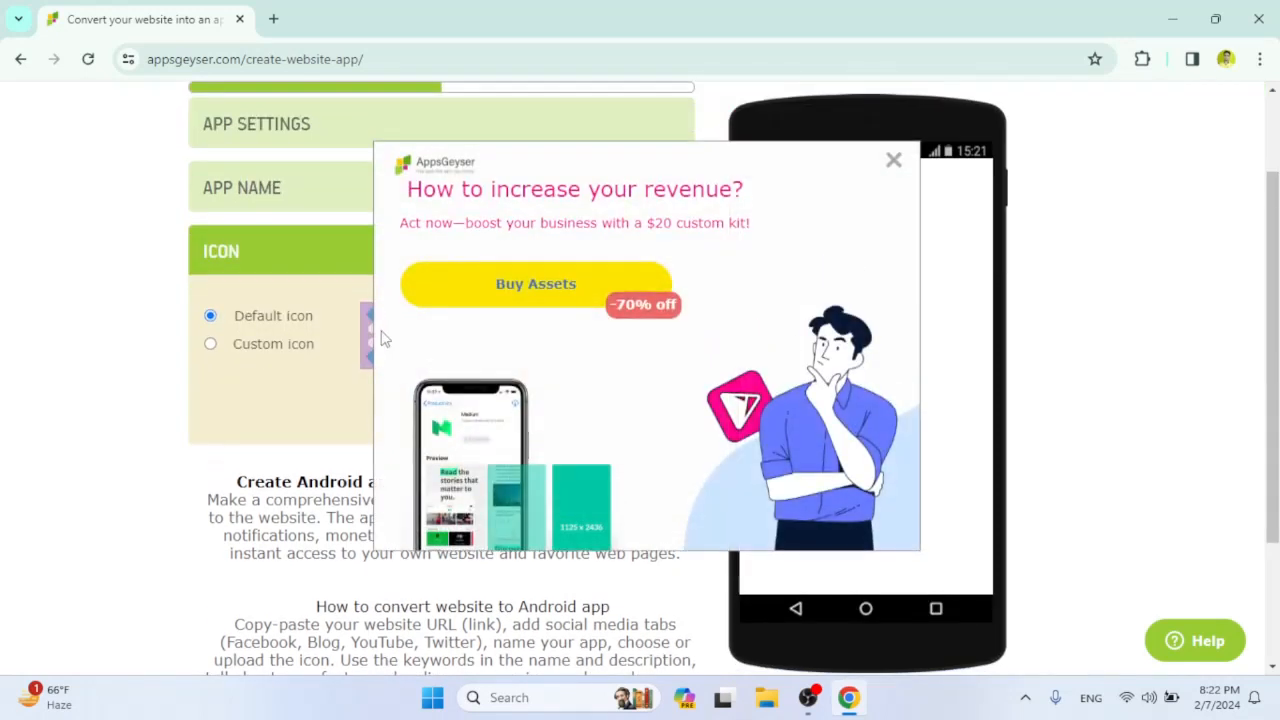
Dismiss the promotional popup, upload the 6375848-removebg-preview image as a cropped custom icon, and continue to the goal stage.
scroll(797, 223, up, 1)
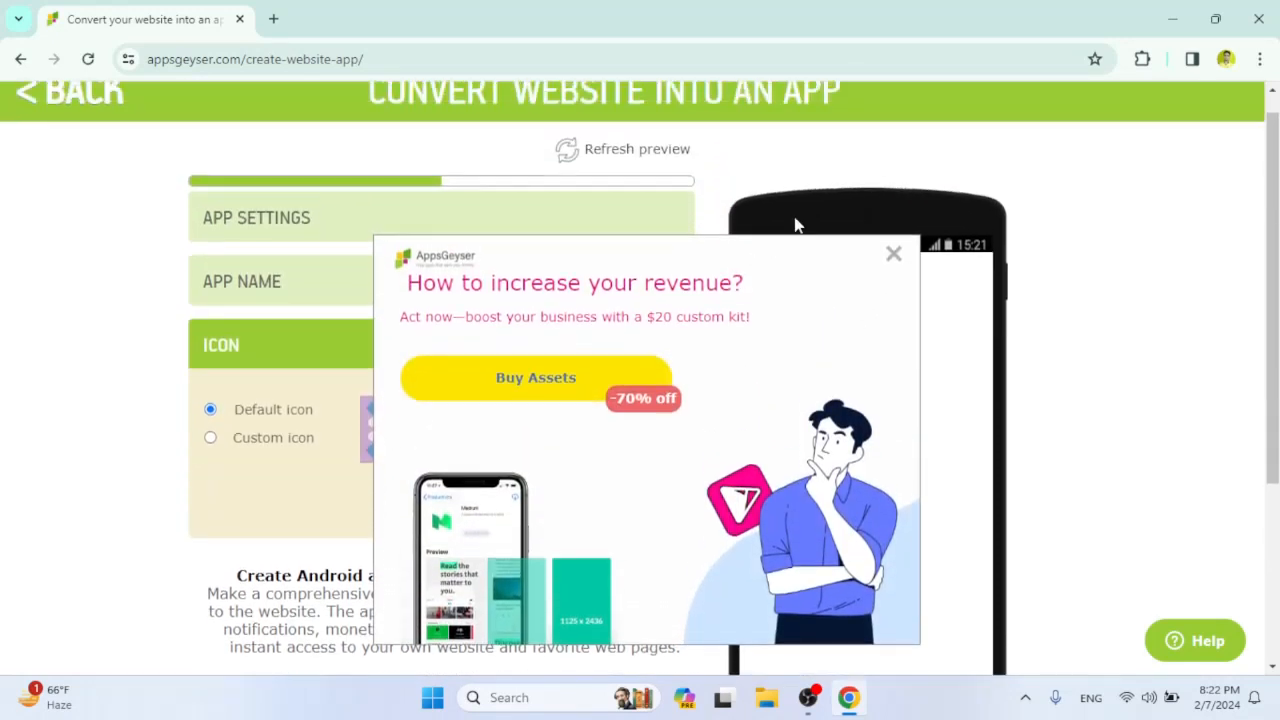
click(892, 255)
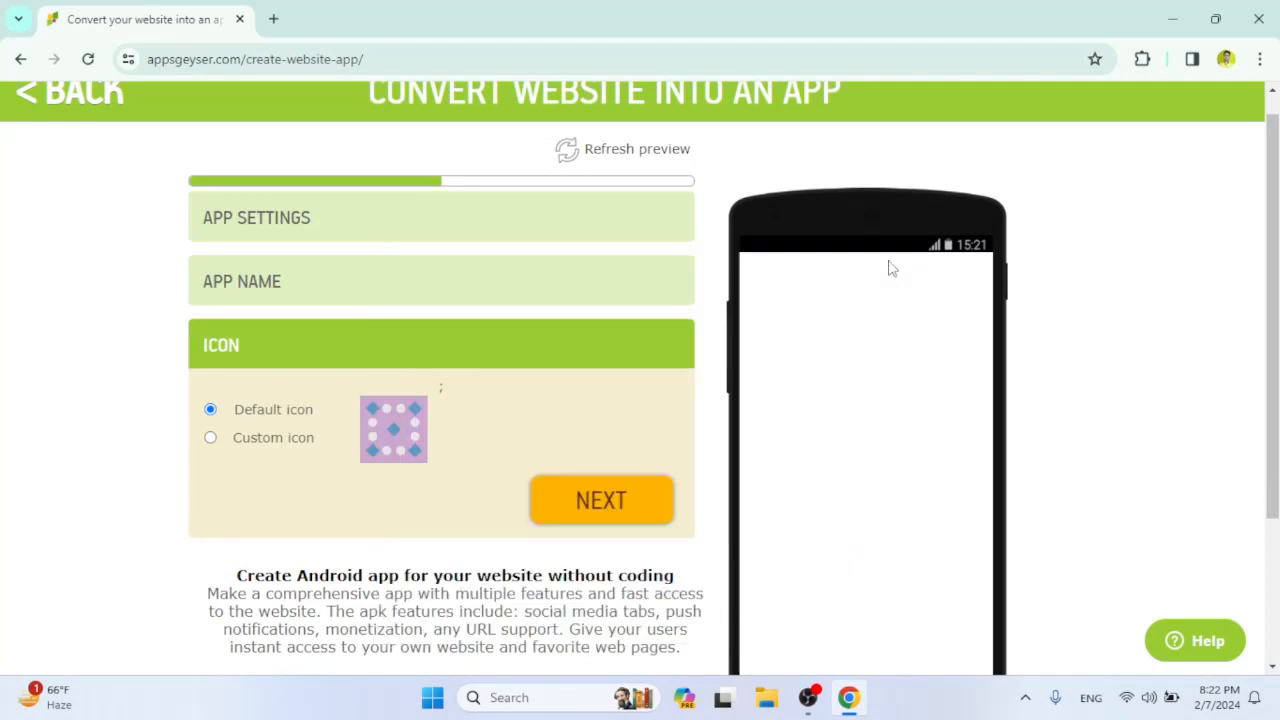
click(280, 444)
click(394, 430)
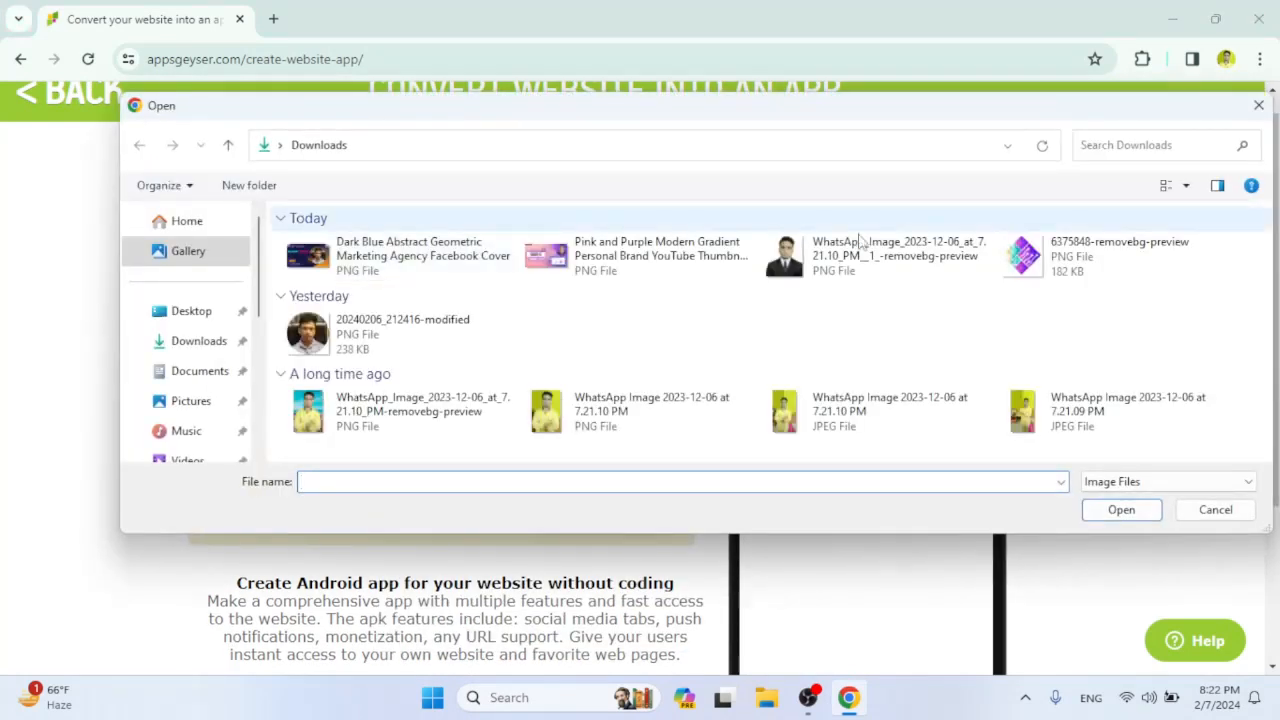
click(1082, 258)
click(1096, 512)
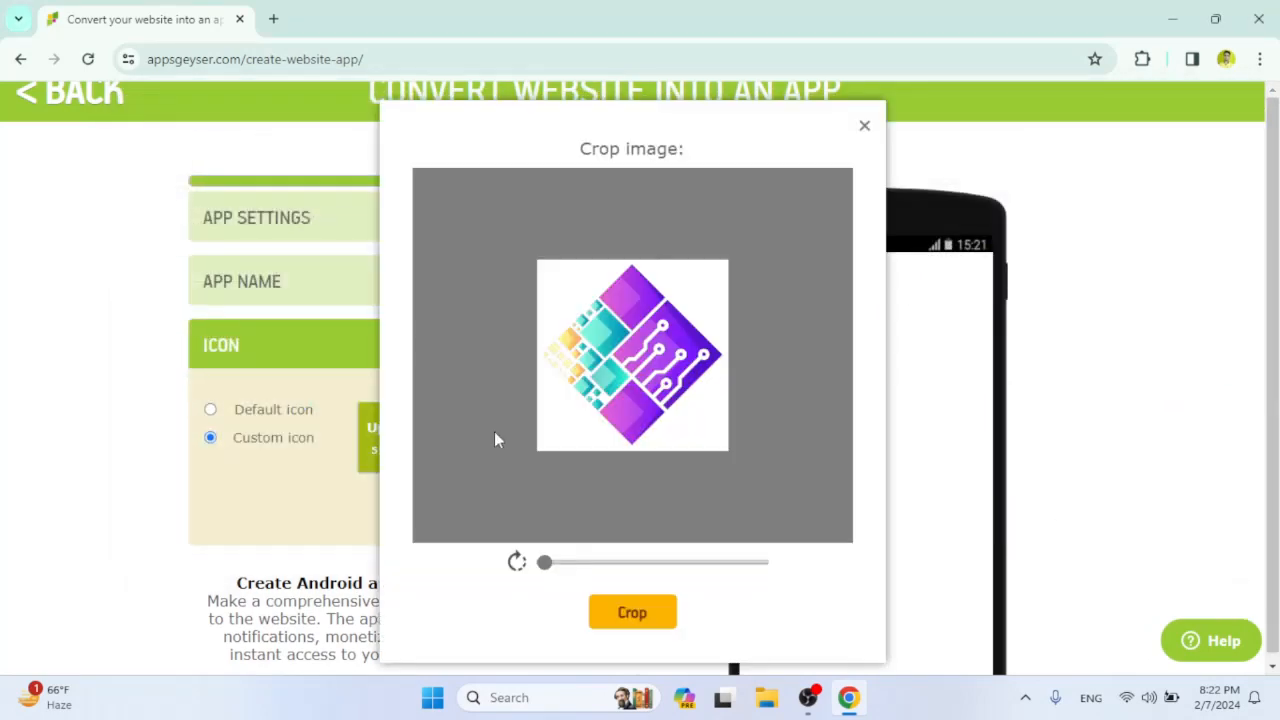
click(631, 611)
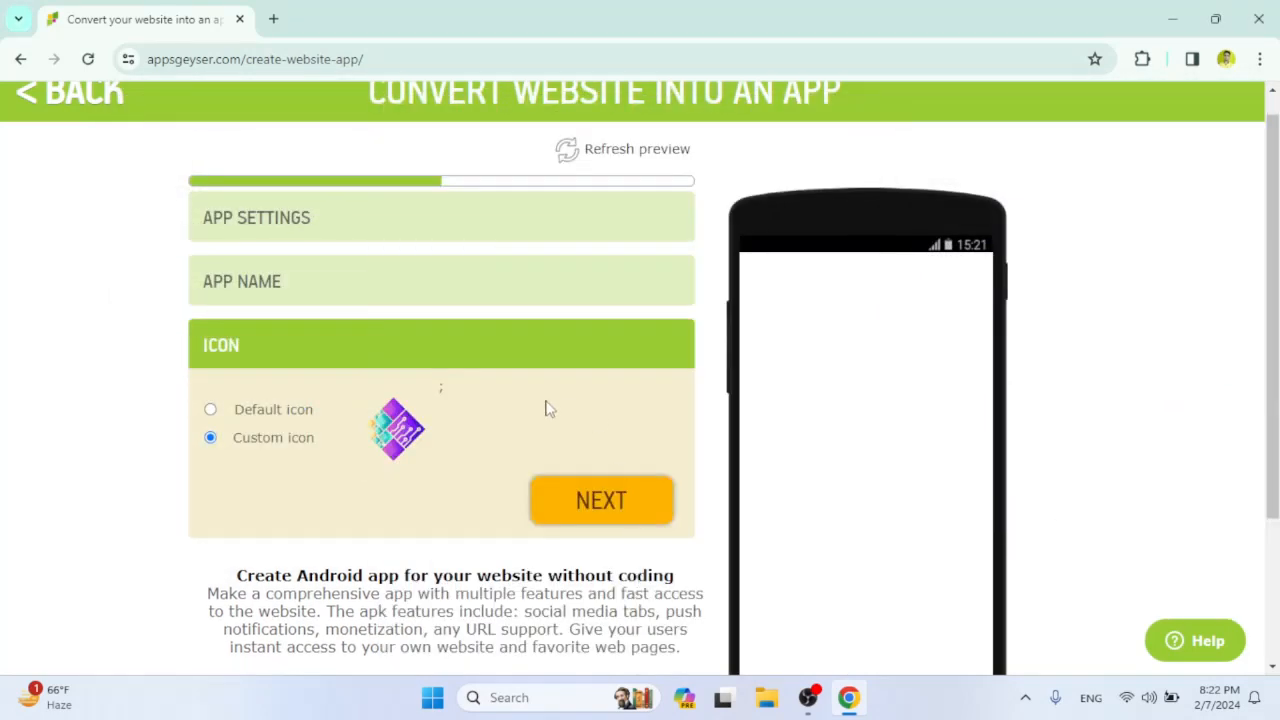
click(631, 510)
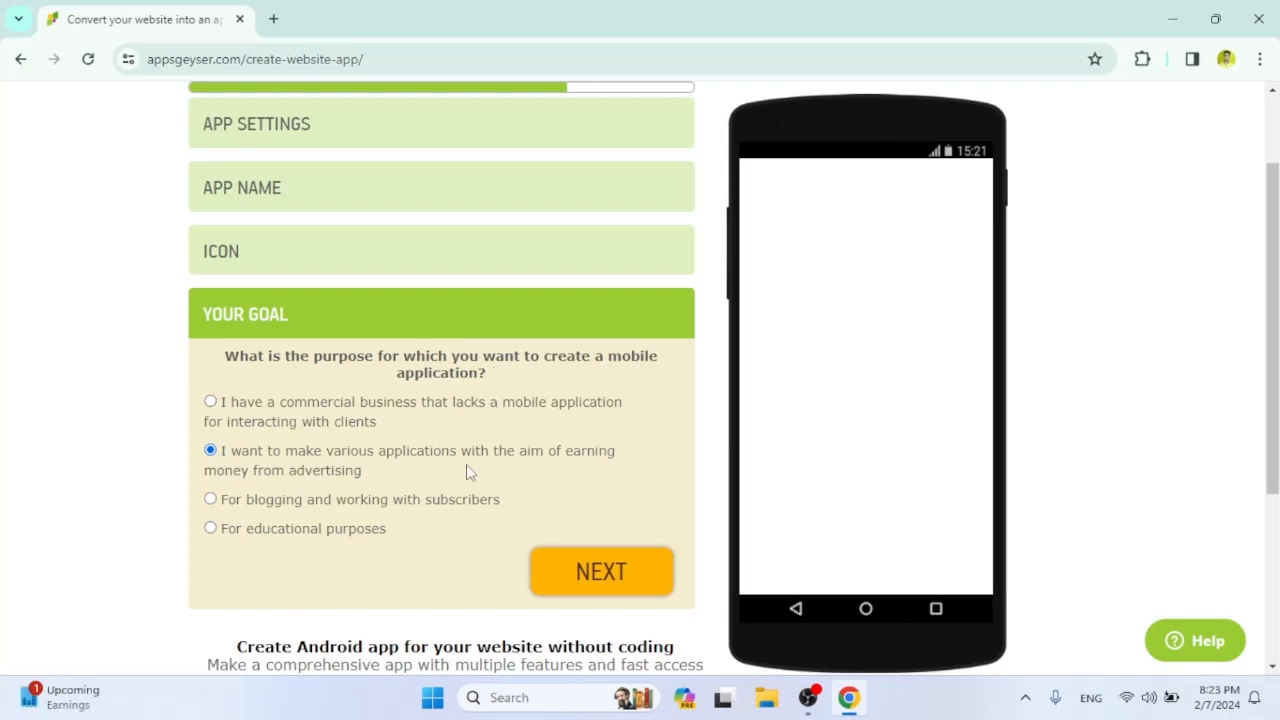
Set the app's goal to For educational purposes and create the app.
click(212, 529)
click(571, 590)
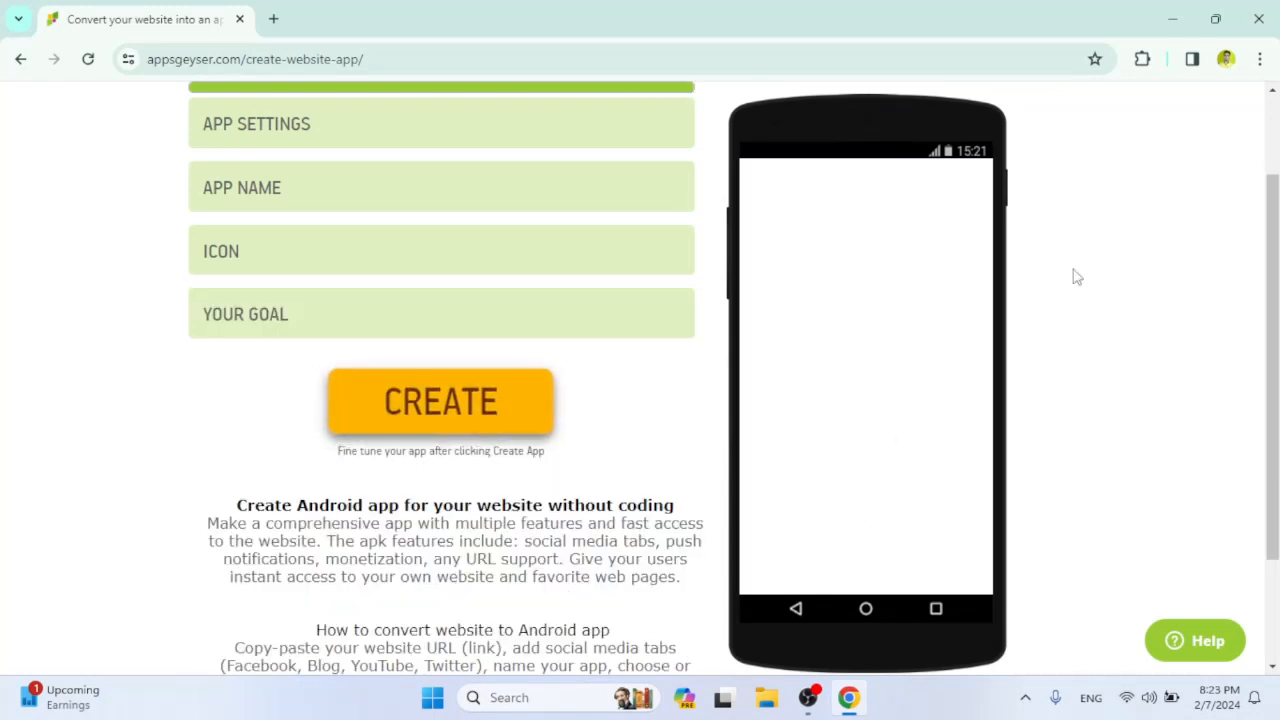
scroll(1276, 278, up, 1)
drag(1277, 278, 1276, 205)
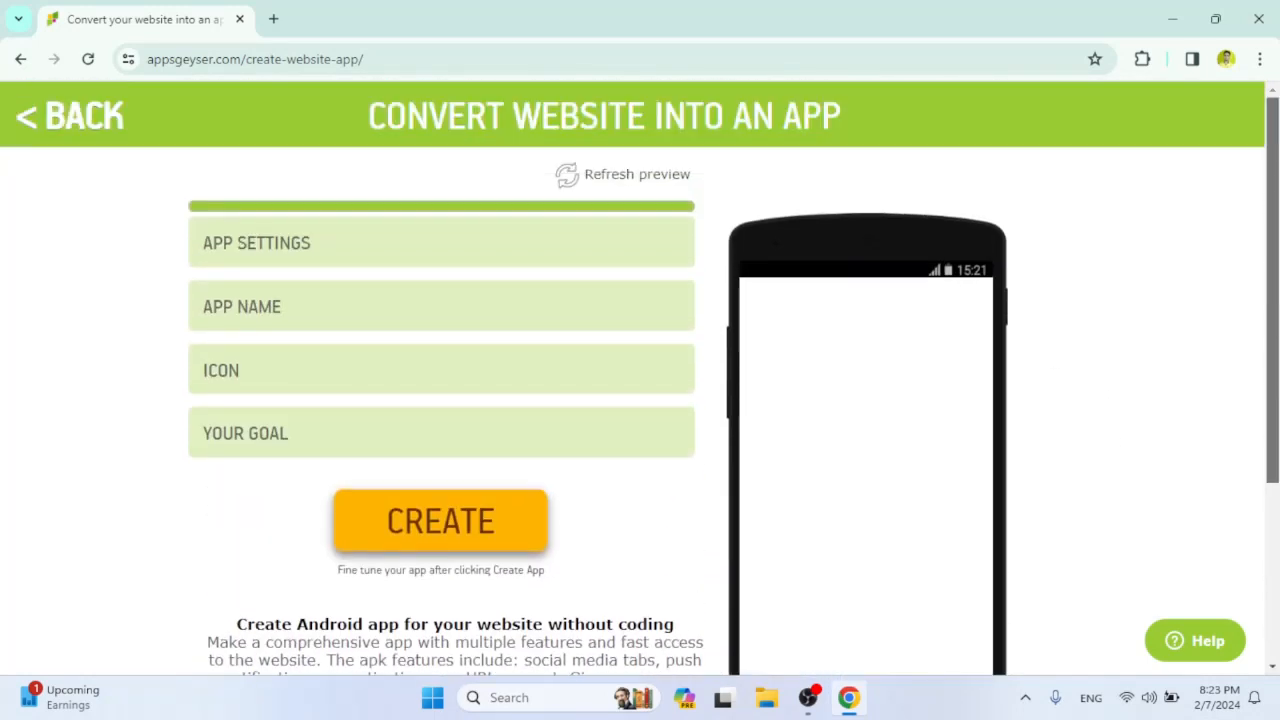
click(518, 490)
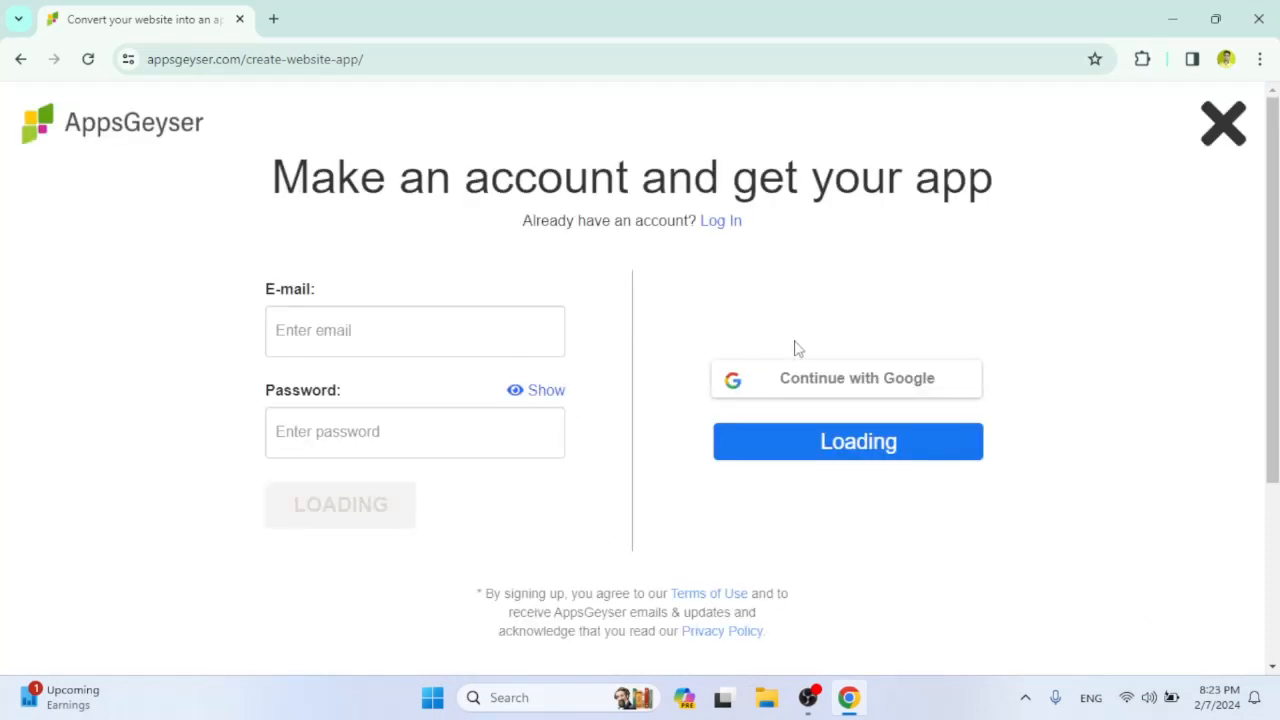
Sign up with the listed Google account and open the new app's download page.
click(866, 378)
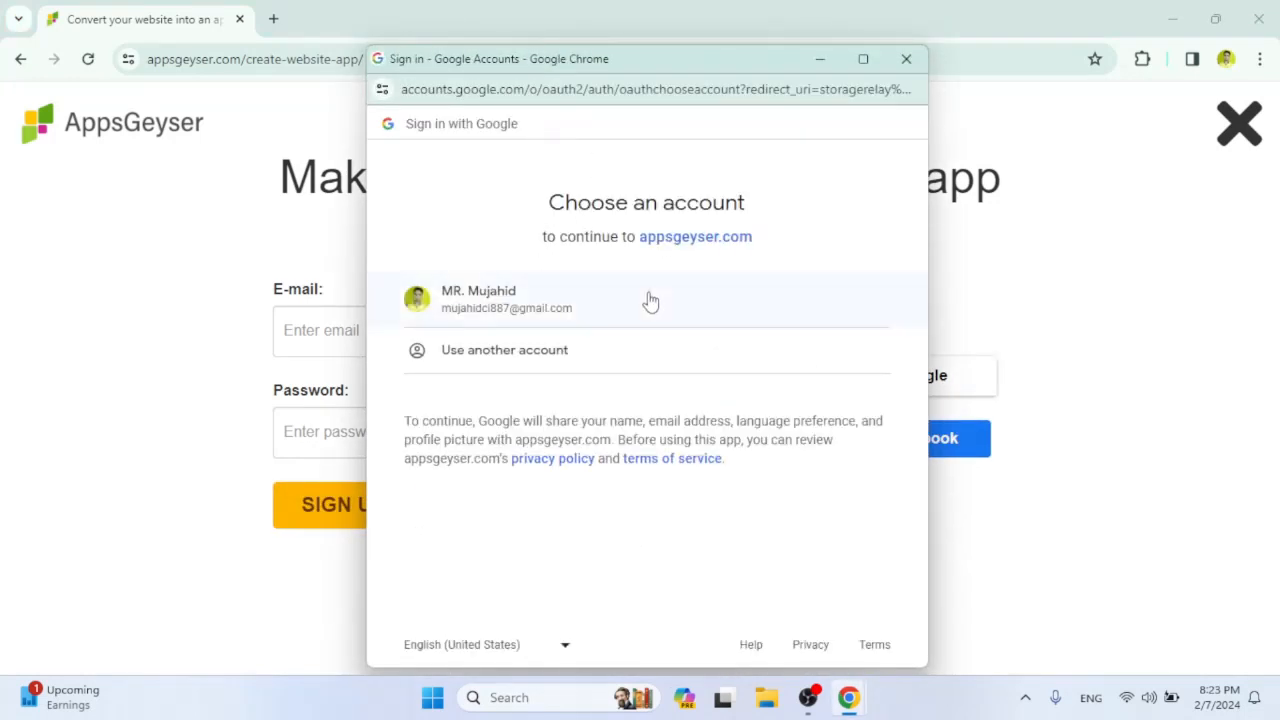
click(590, 309)
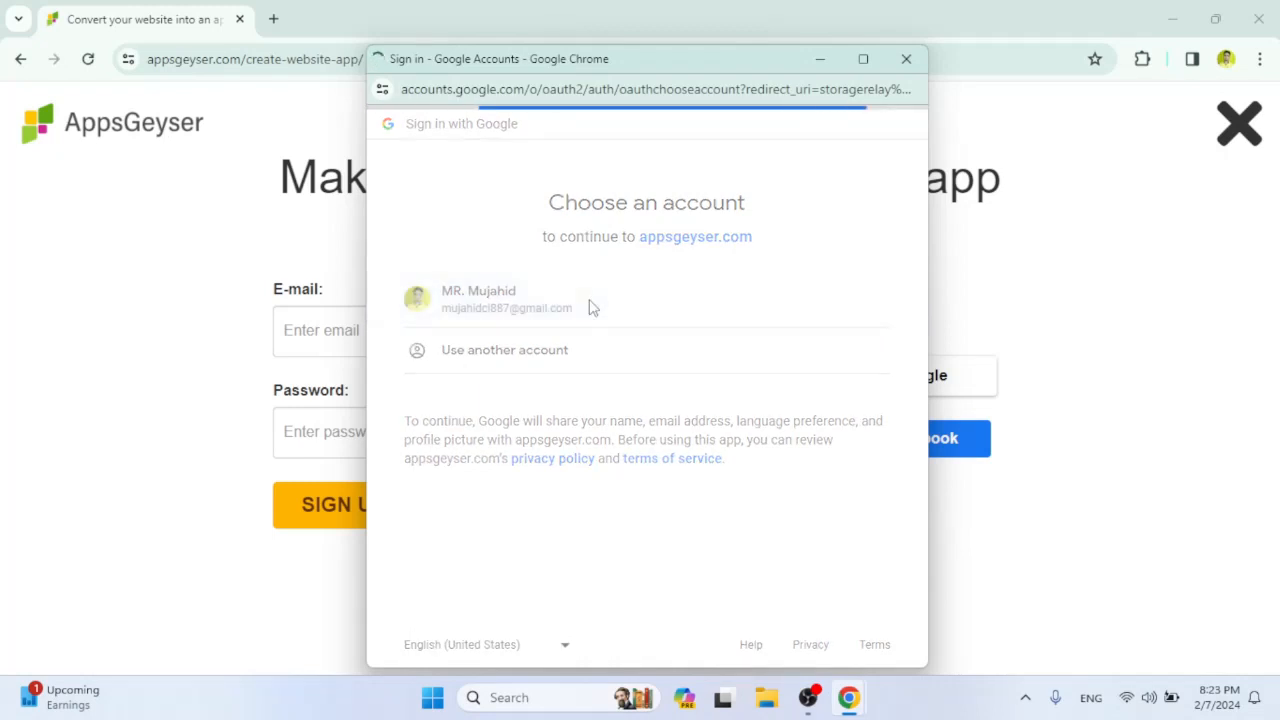
click(762, 410)
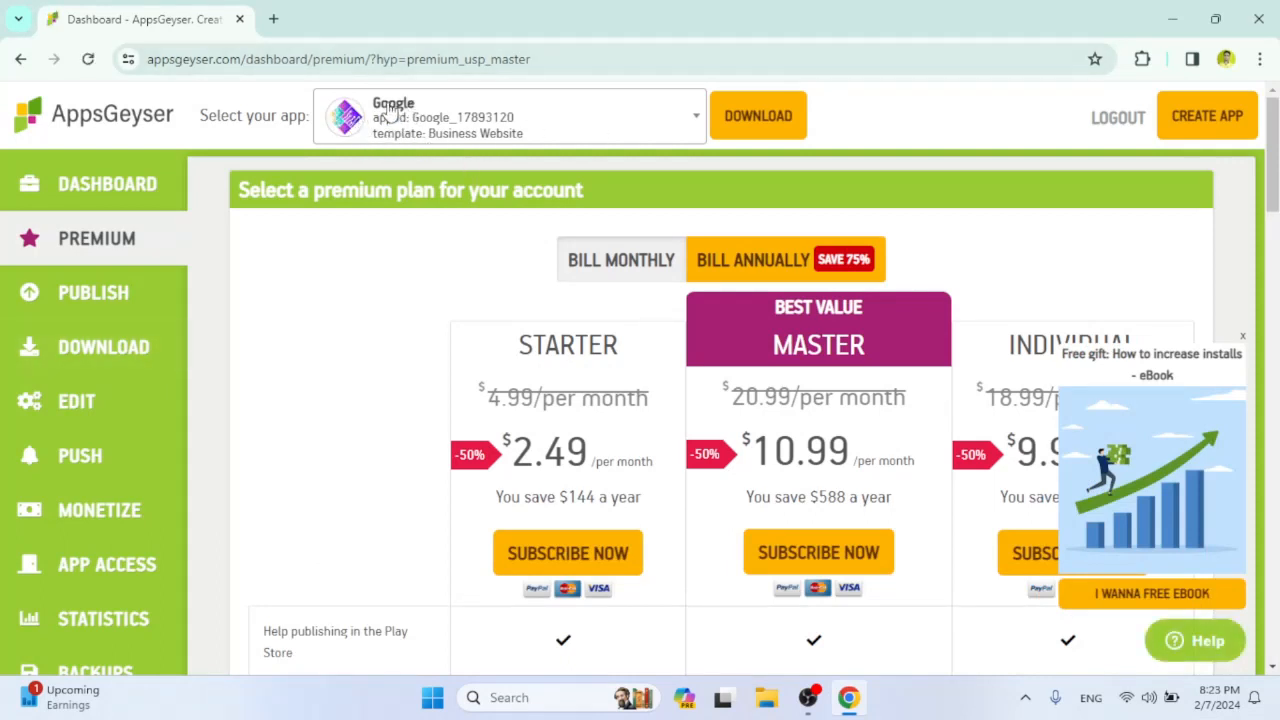
click(757, 115)
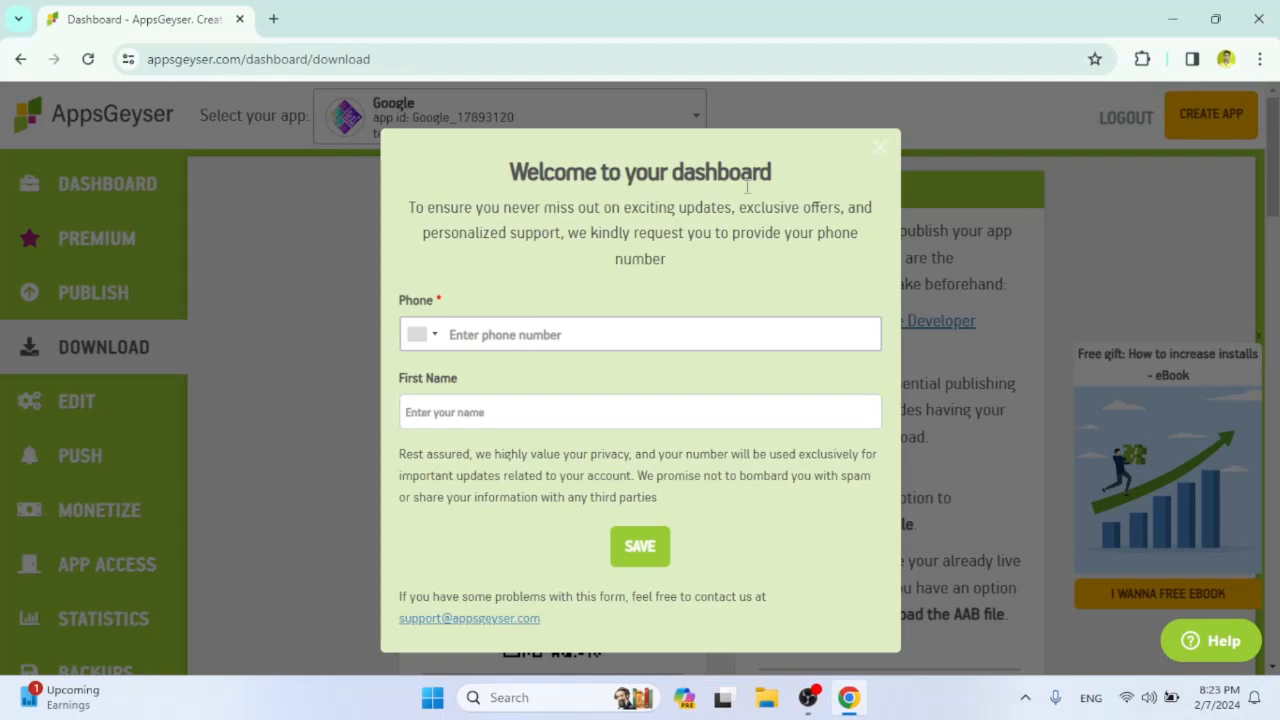
click(553, 341)
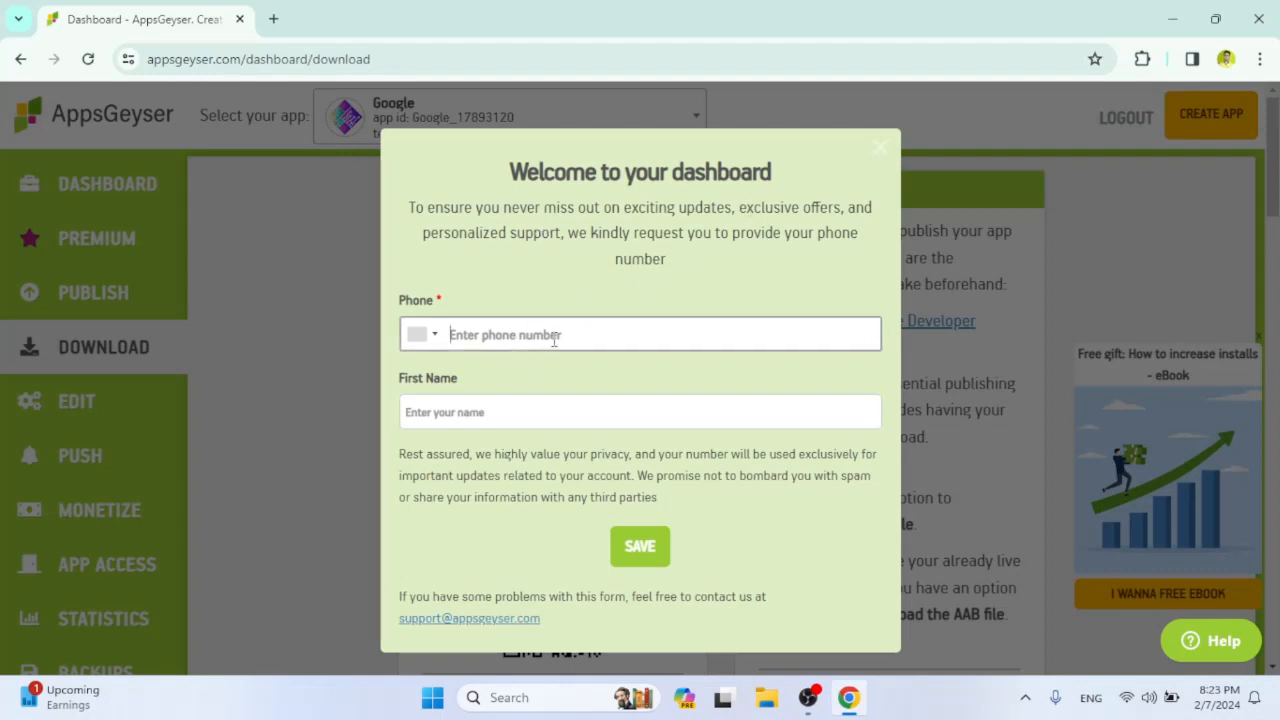
click(432, 340)
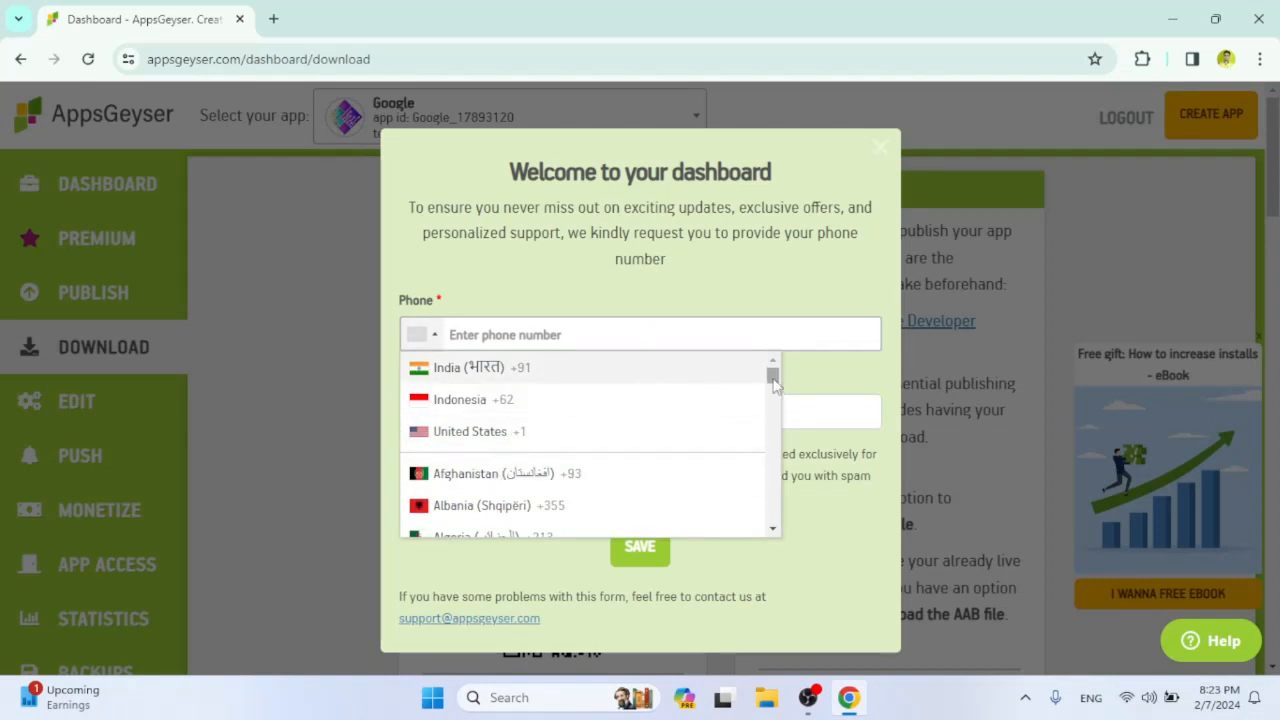
scroll(774, 385, down, 10)
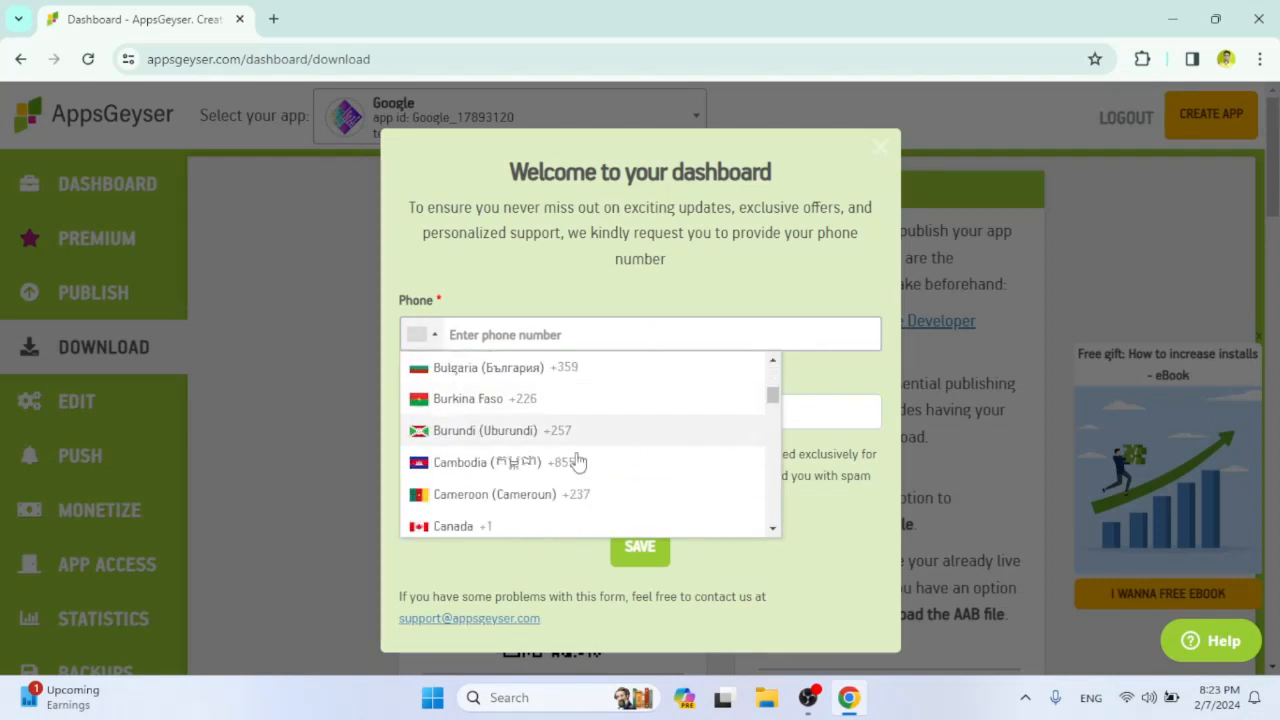
scroll(779, 411, down, 5)
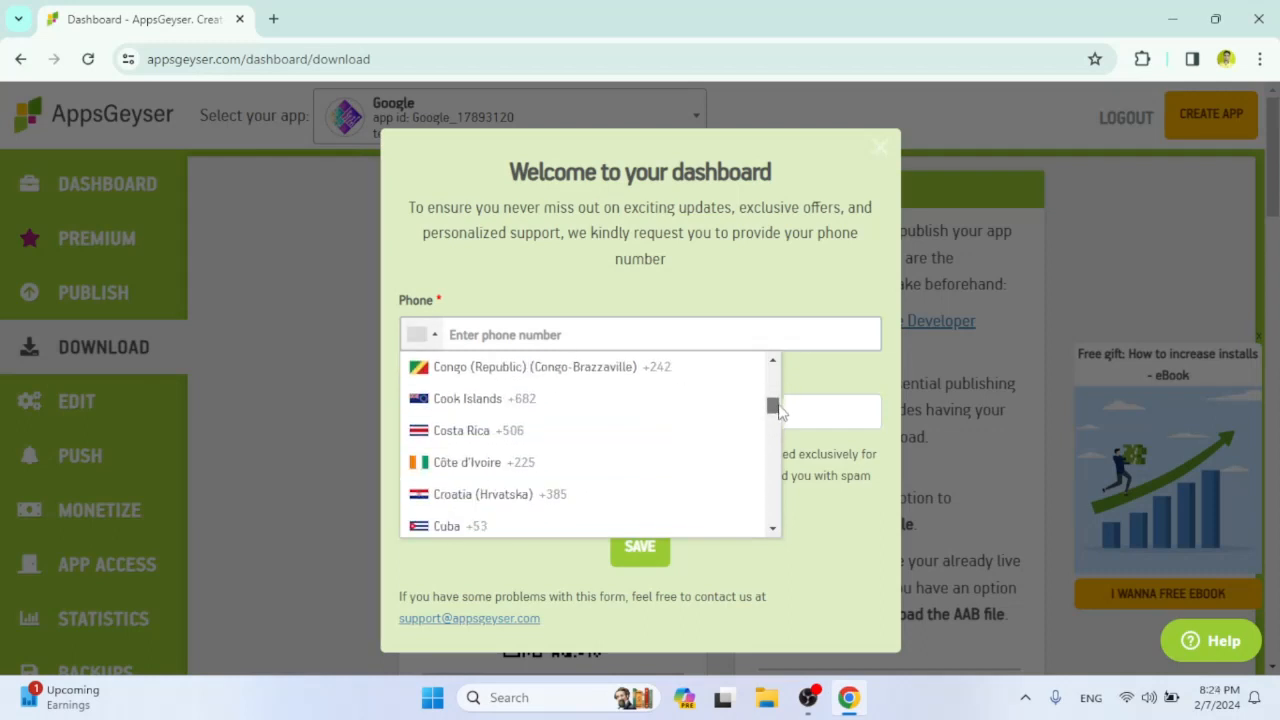
drag(779, 411, 788, 366)
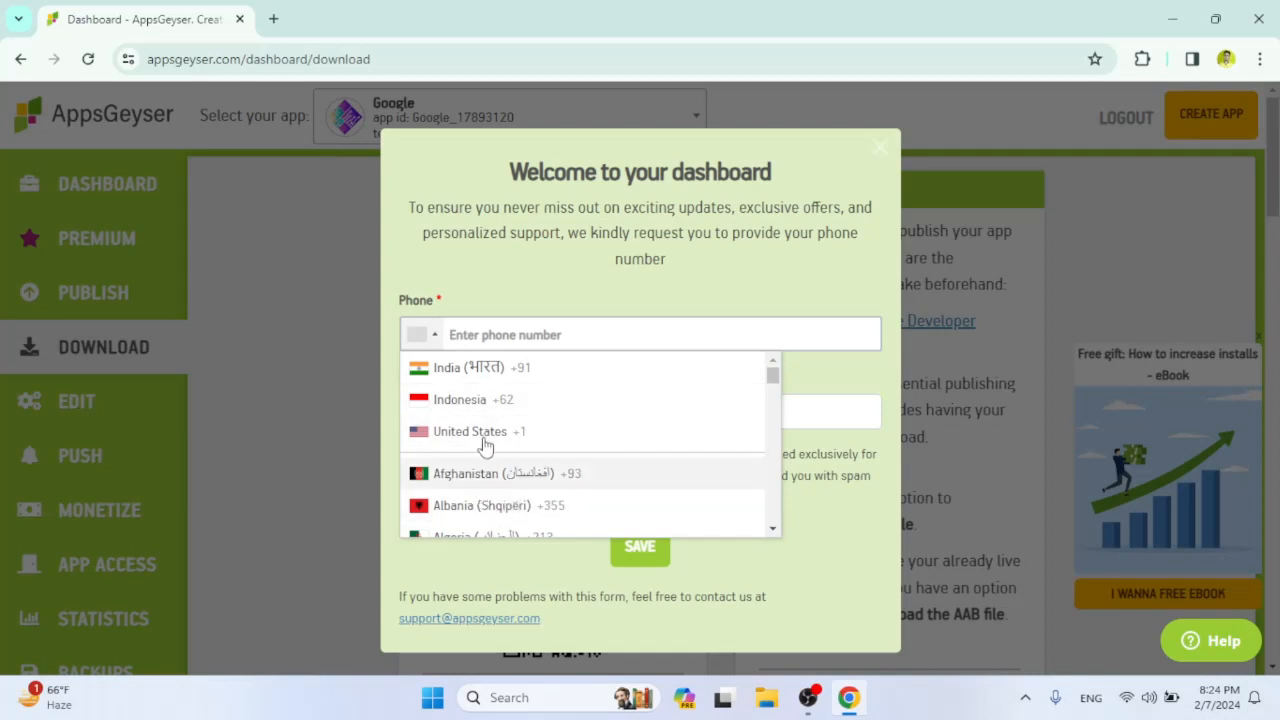
Fill in the phone number with its country code and the first name in the welcome form, and save it.
click(490, 334)
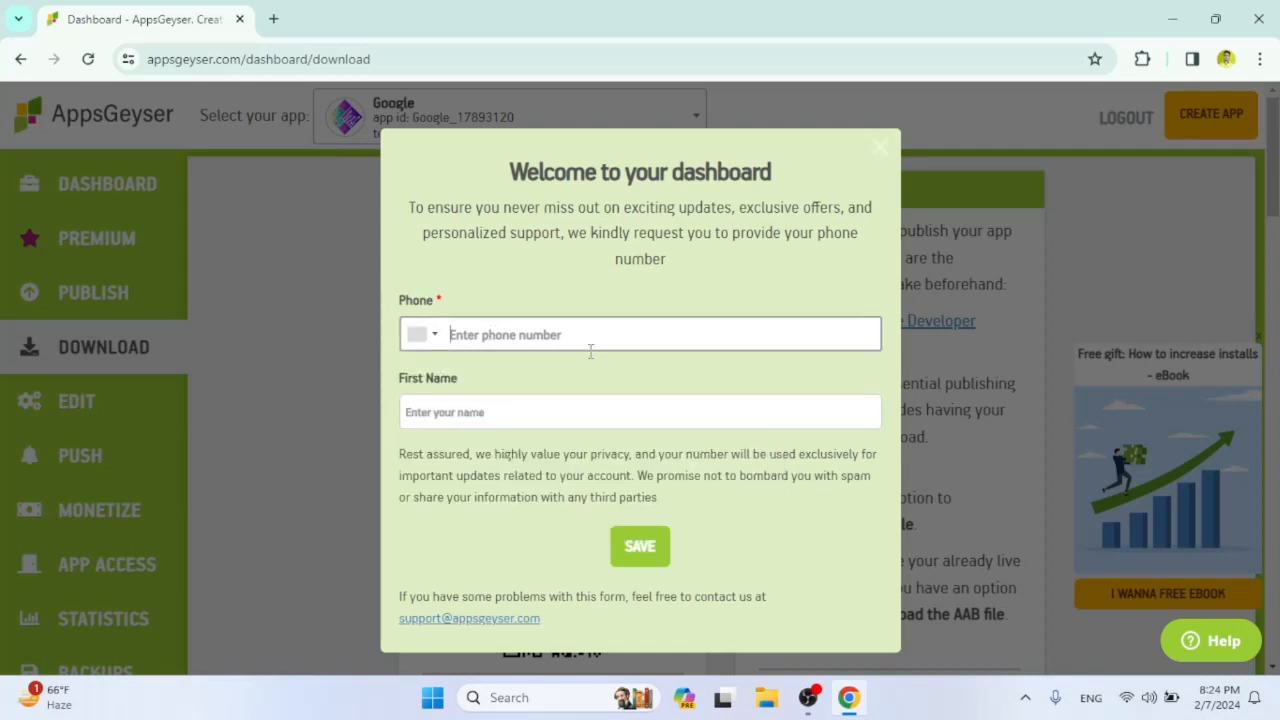
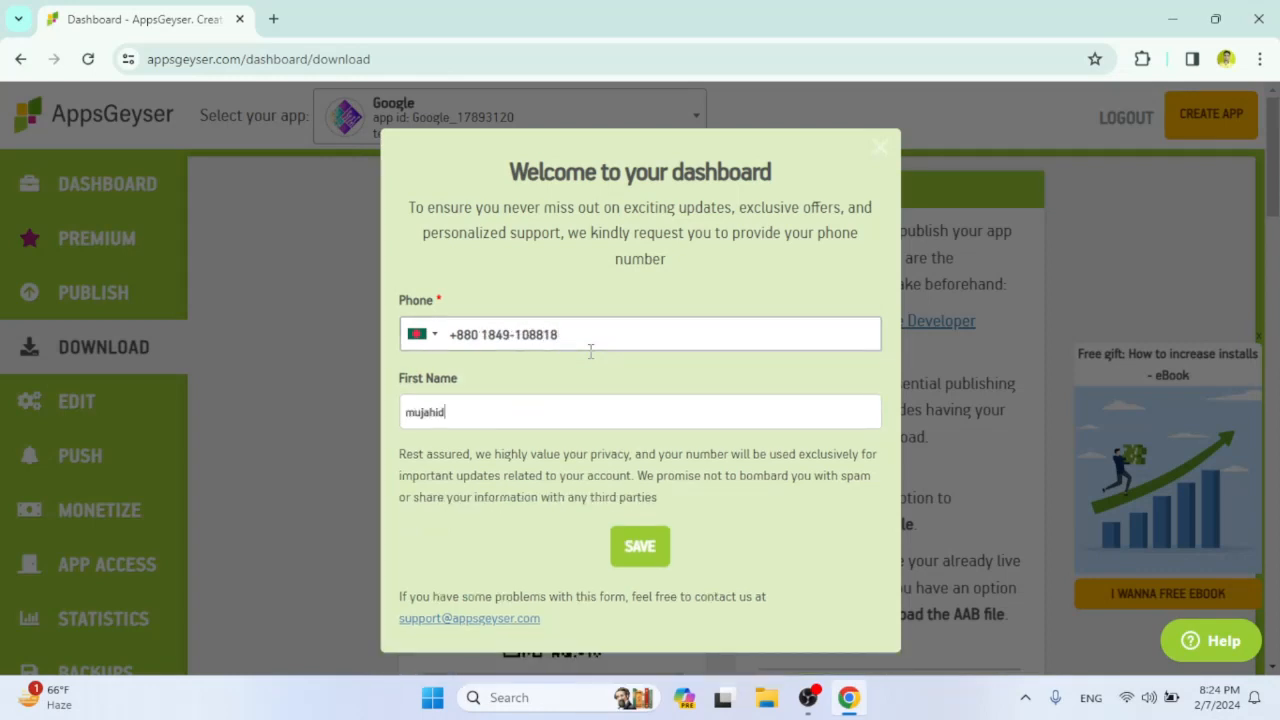
click(652, 545)
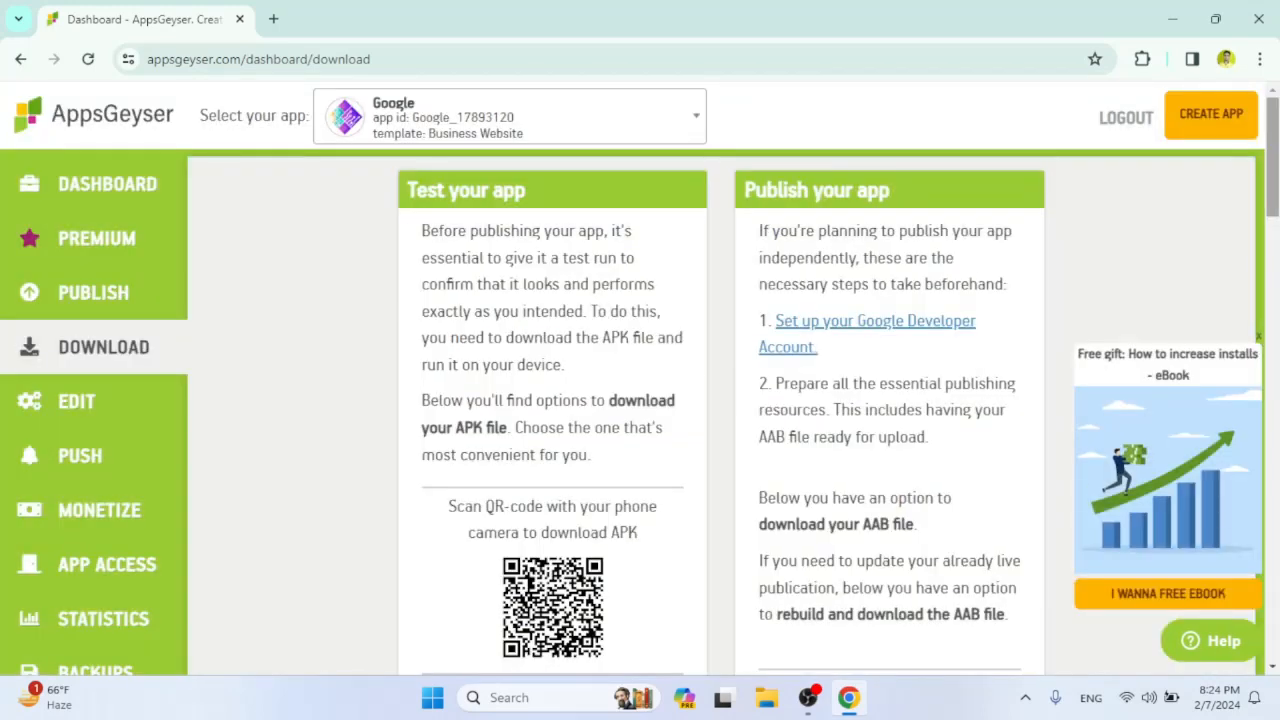
Examine the instructions and download options for testing and publishing the app as APK or AAB.
scroll(1272, 200, down, 4)
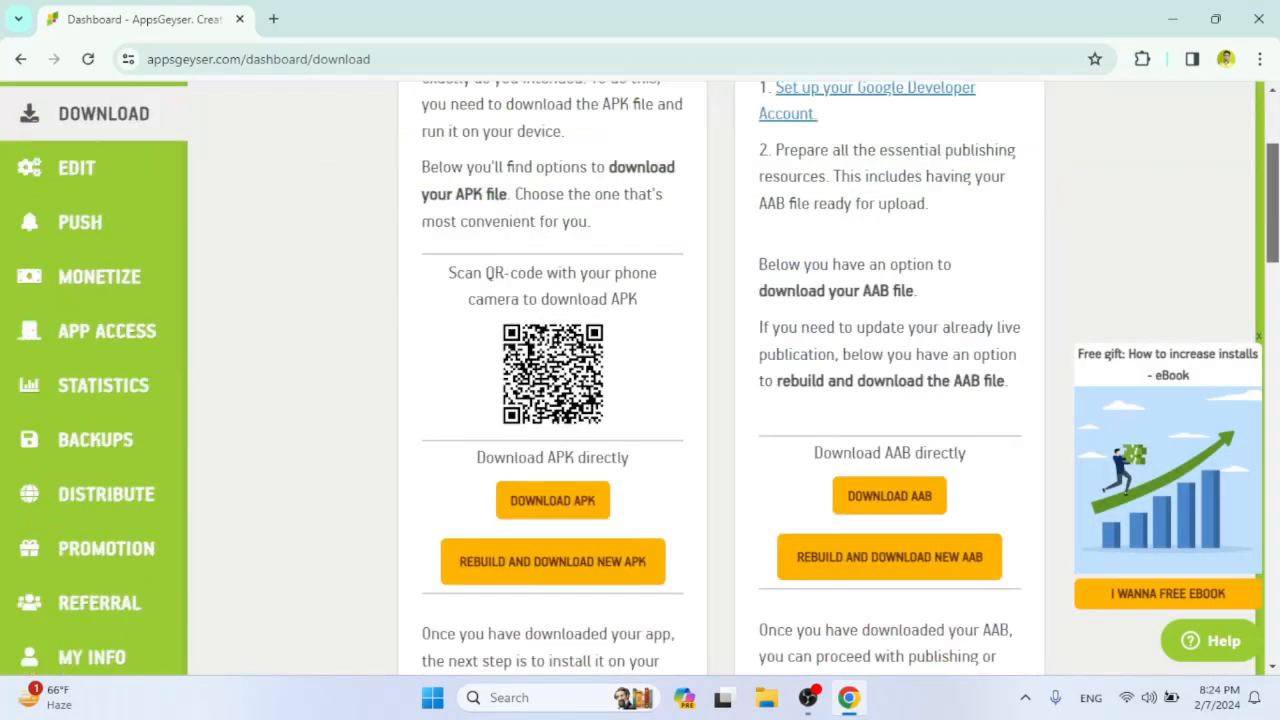
scroll(507, 222, up, 4)
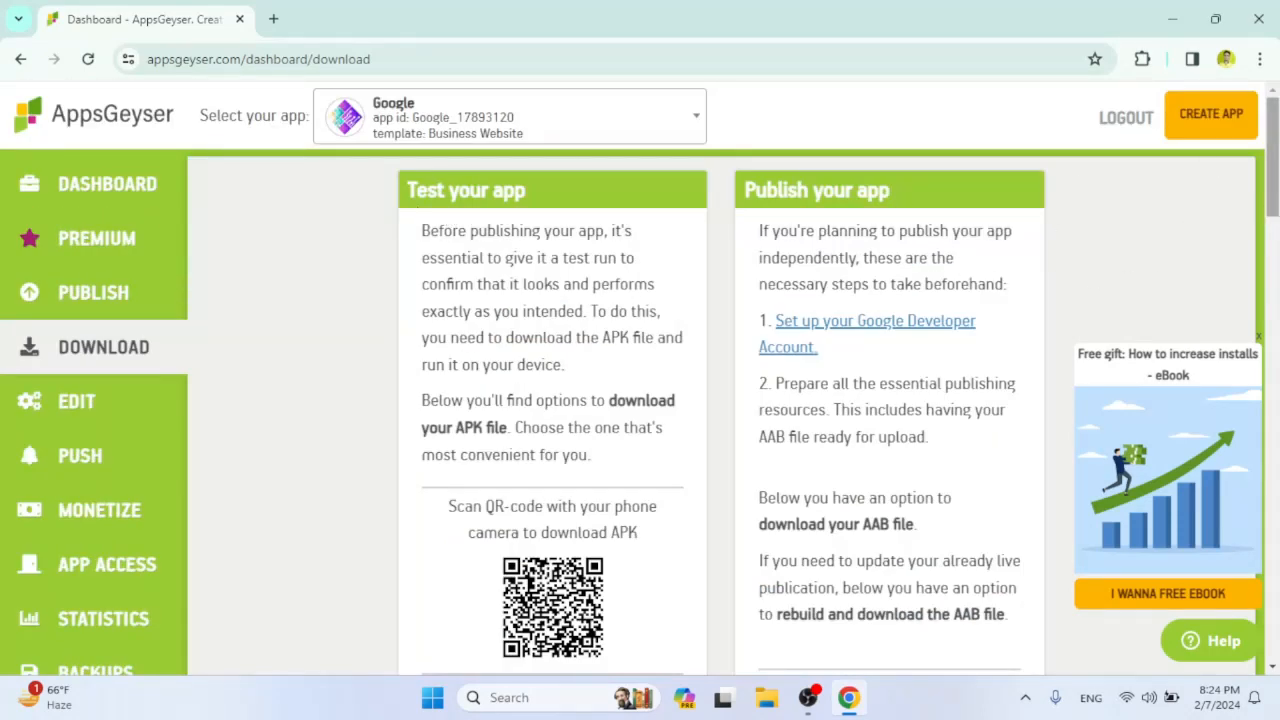
scroll(1272, 200, down, 3)
scroll(1272, 200, up, 1)
scroll(552, 400, down, 1)
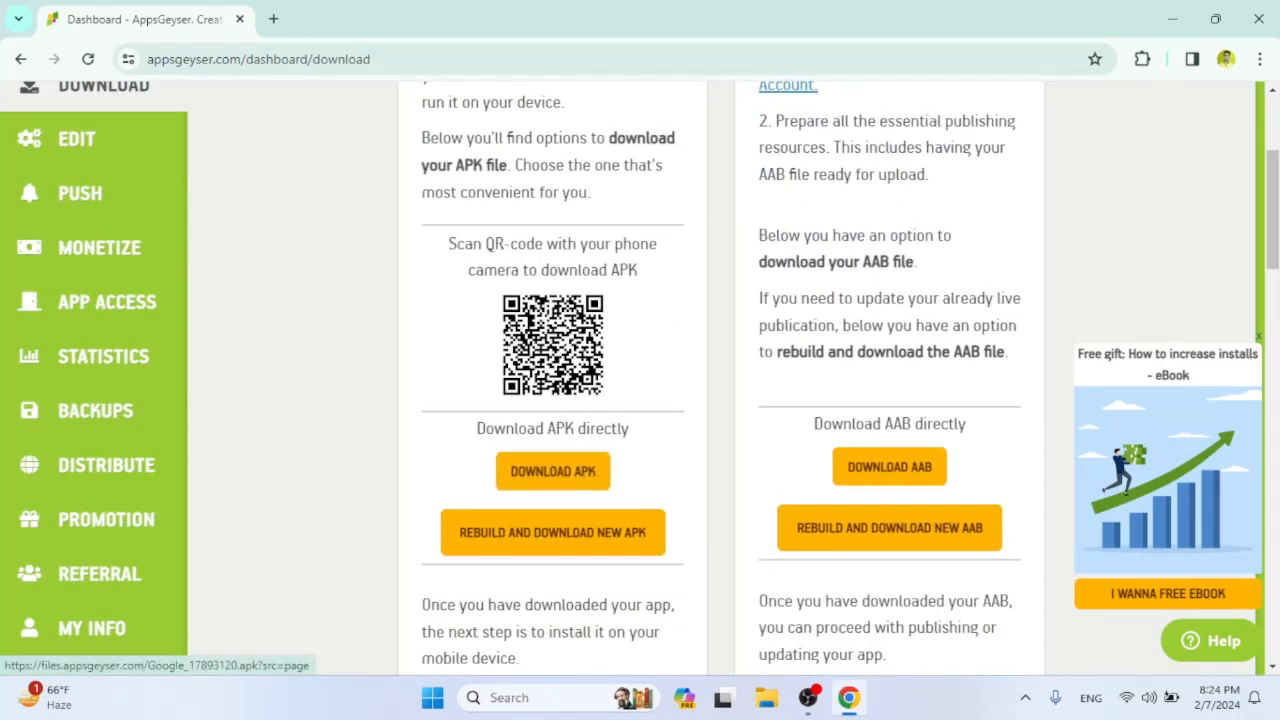
scroll(852, 212, up, 3)
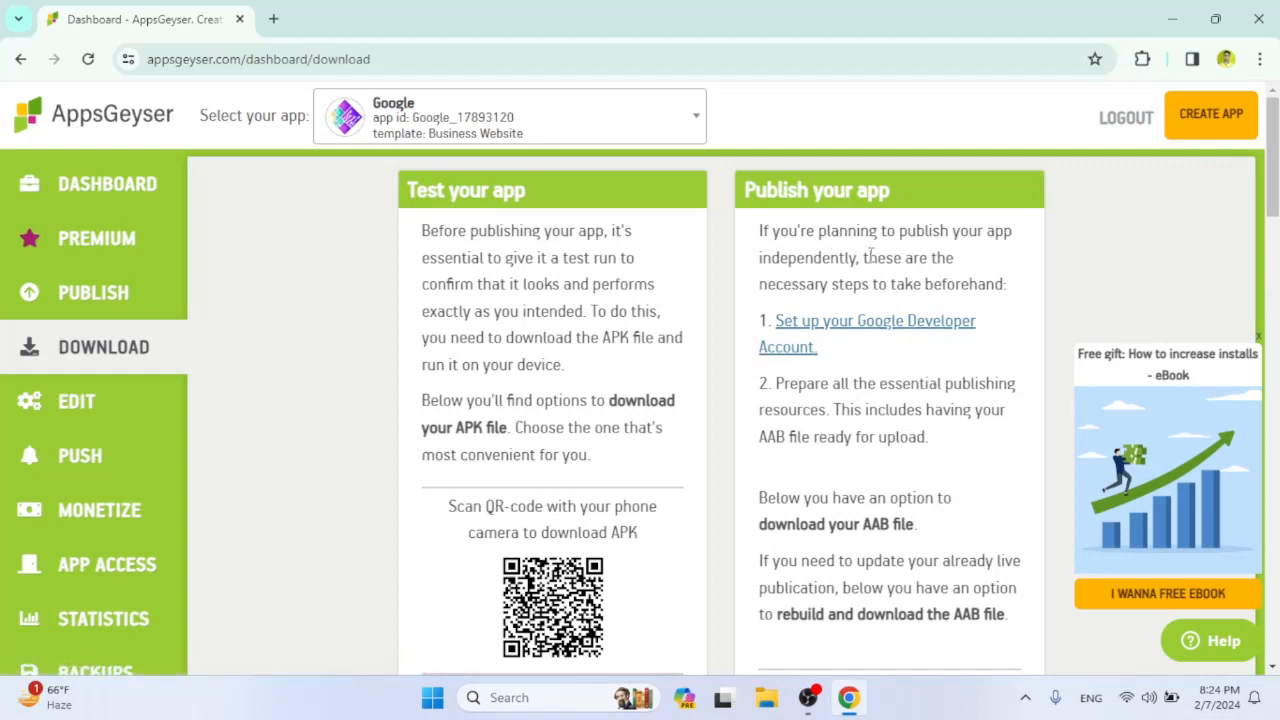
drag(1277, 174, 1276, 138)
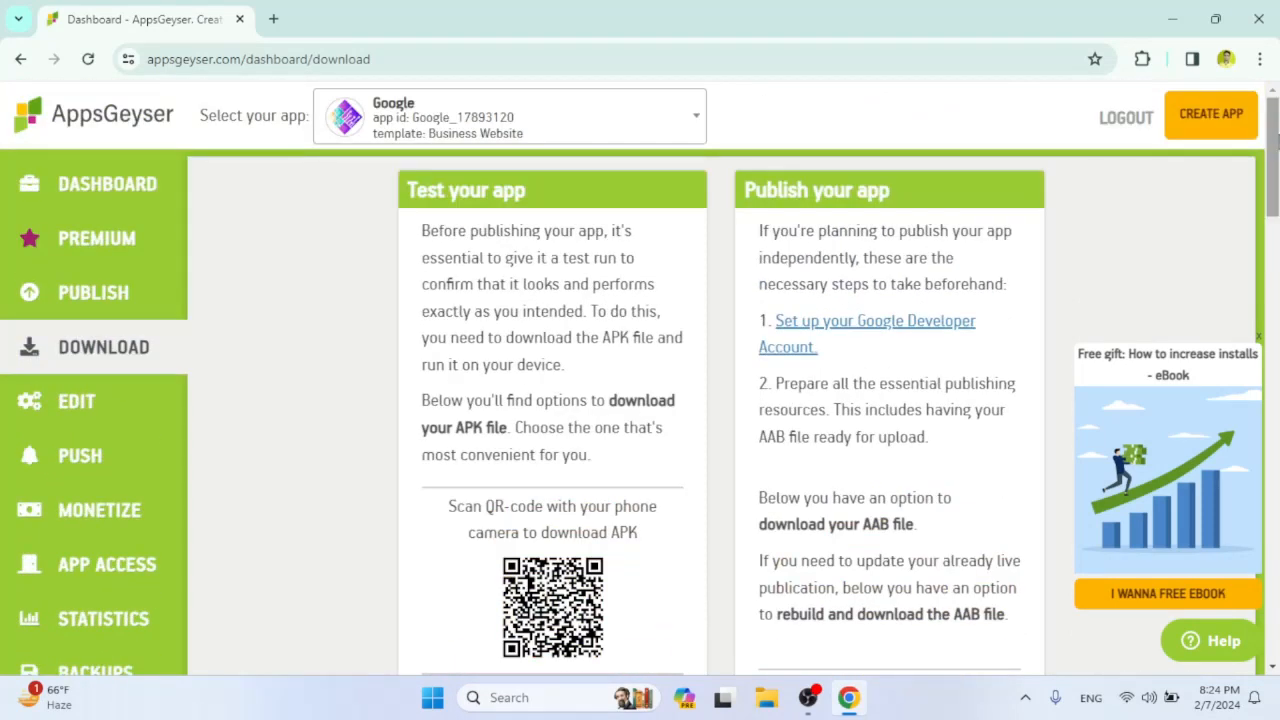
mouse_move(1277, 140)
mouse_down()
mouse_move(1277, 194)
mouse_move(1277, 140)
mouse_up()
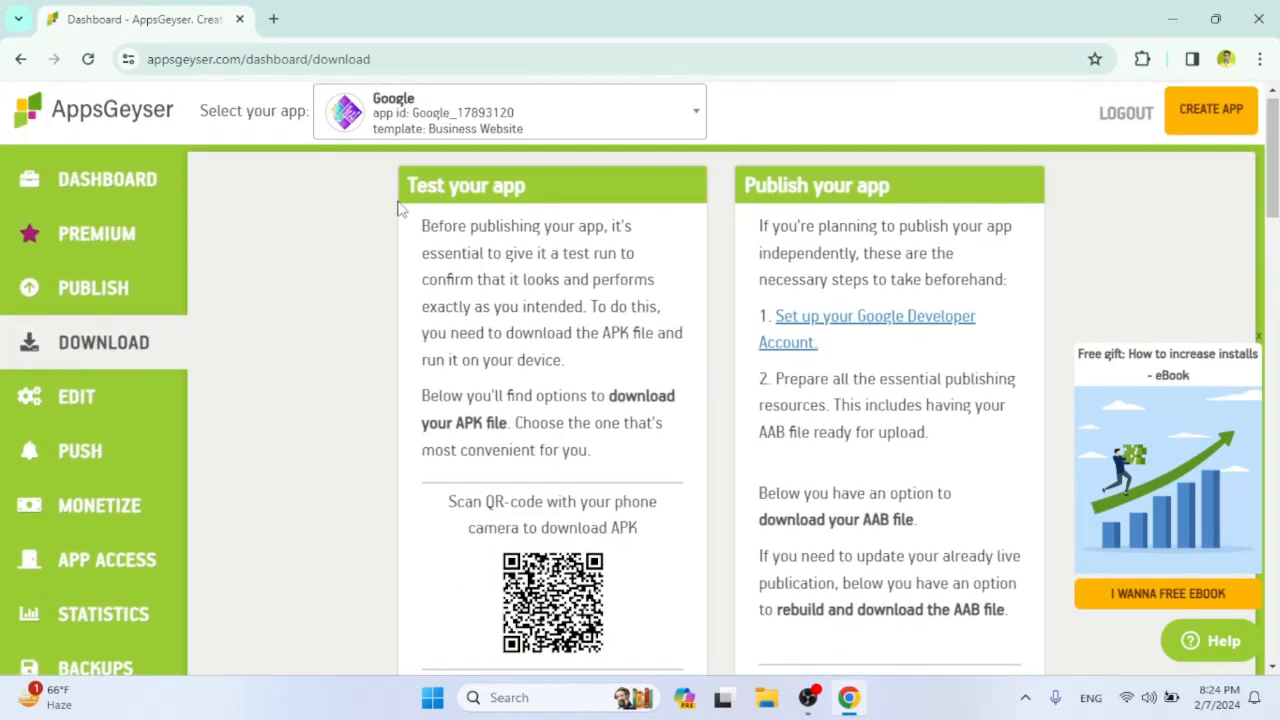
Download the app's APK file directly, starting the download manually from the building page.
scroll(522, 420, down, 3)
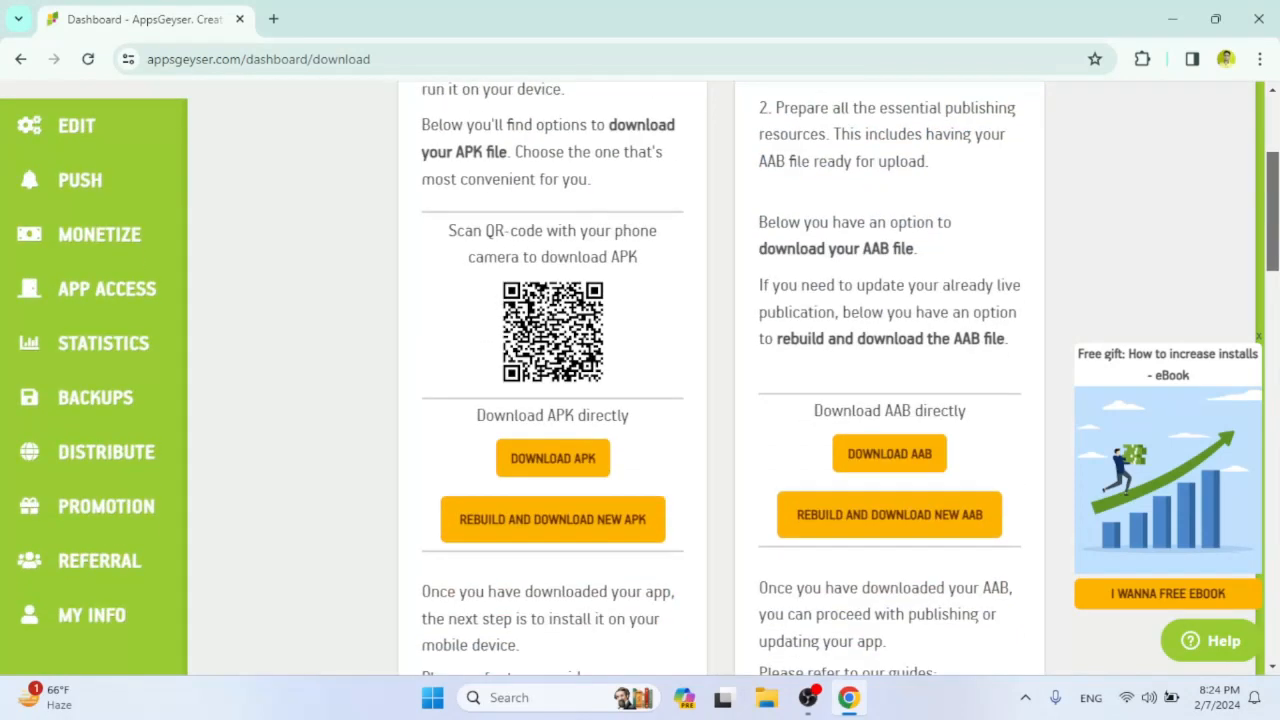
click(554, 463)
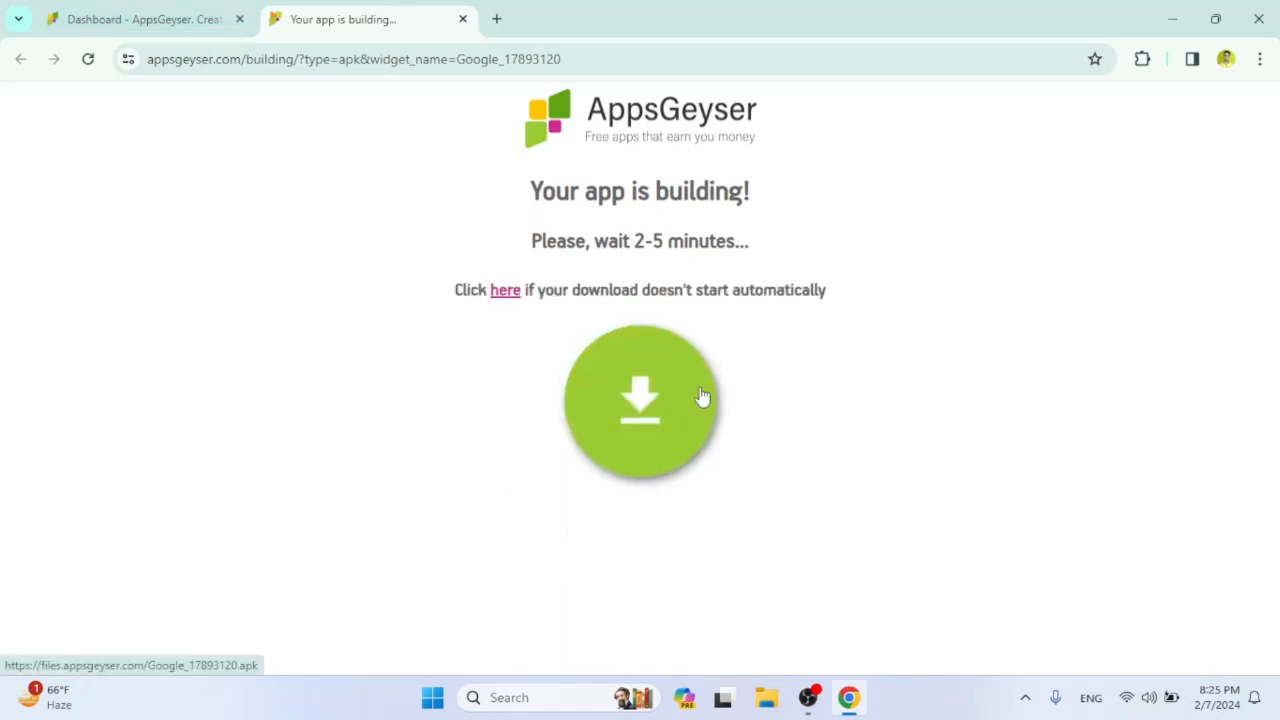
click(609, 378)
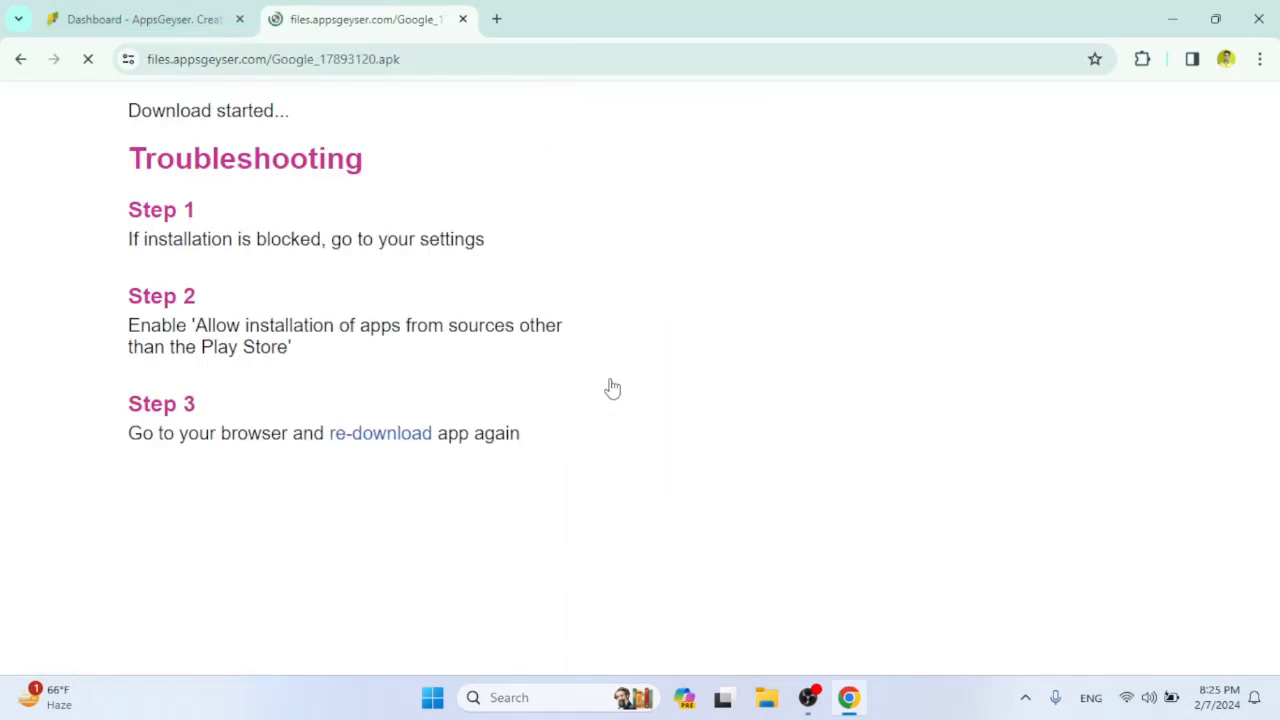
Show the downloaded APK in the Downloads folder and select the file.
scroll(1194, 108, down, 4)
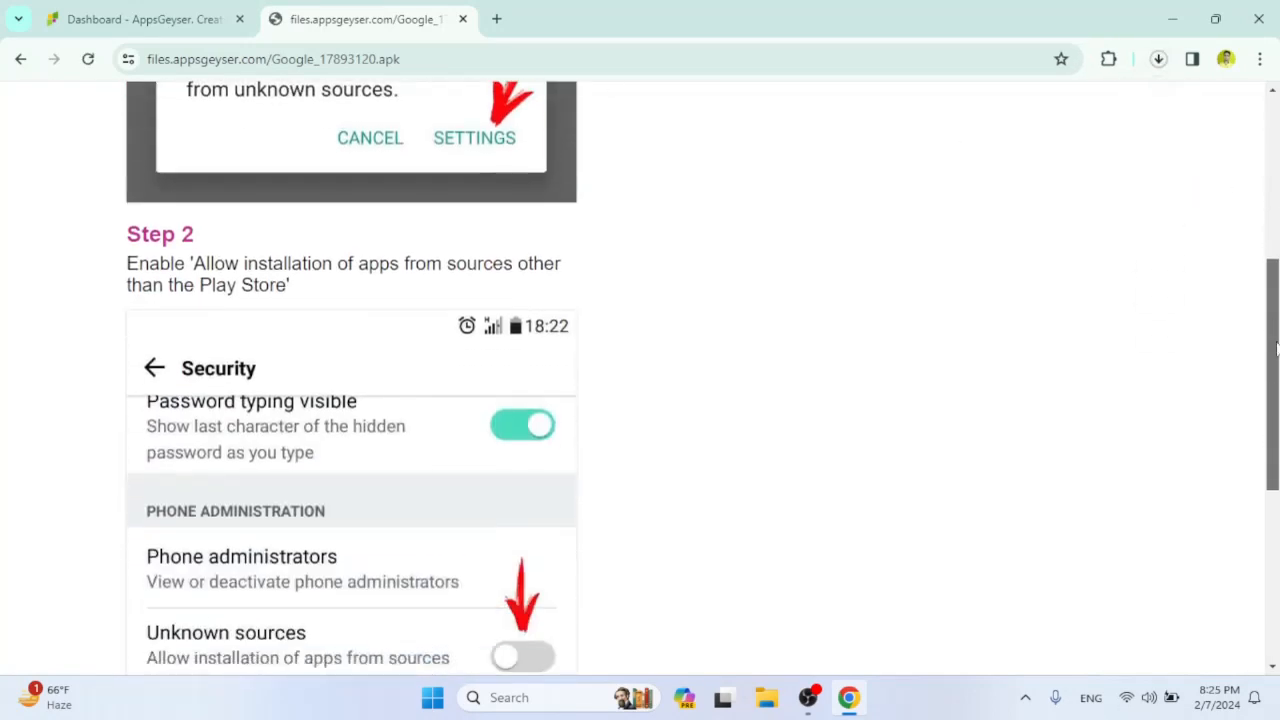
scroll(1194, 108, up, 4)
click(1158, 59)
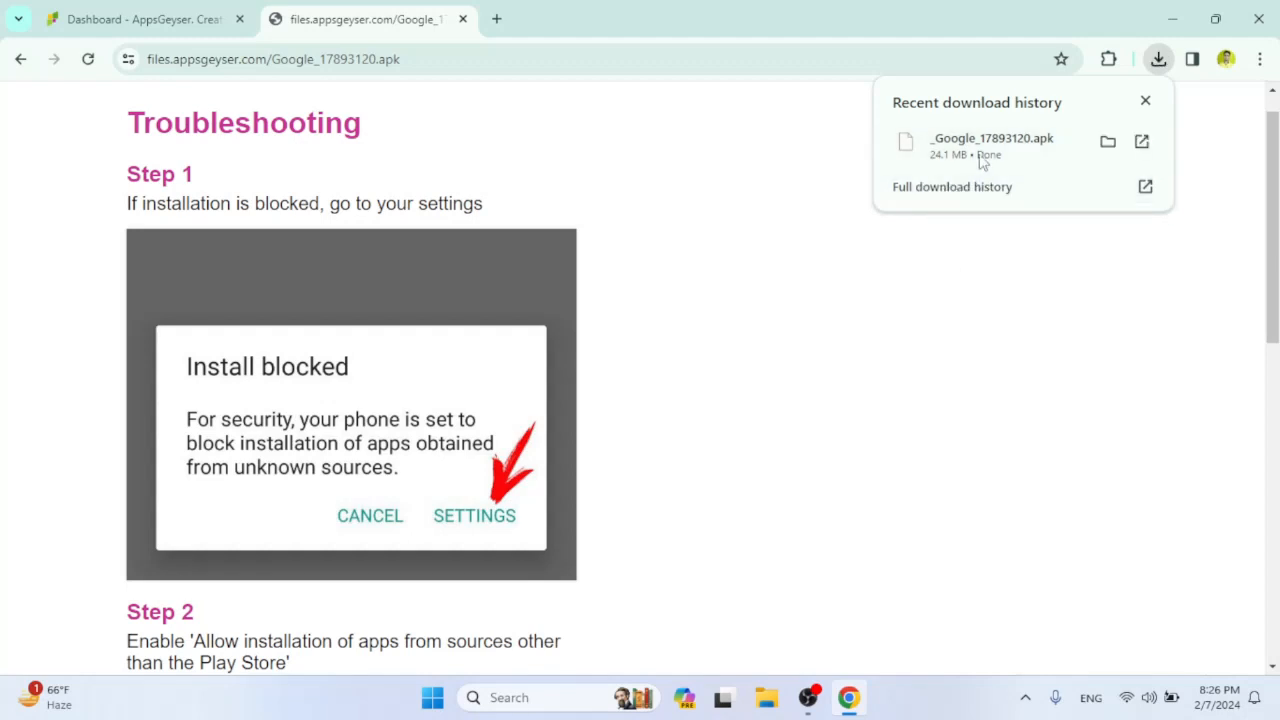
click(1107, 142)
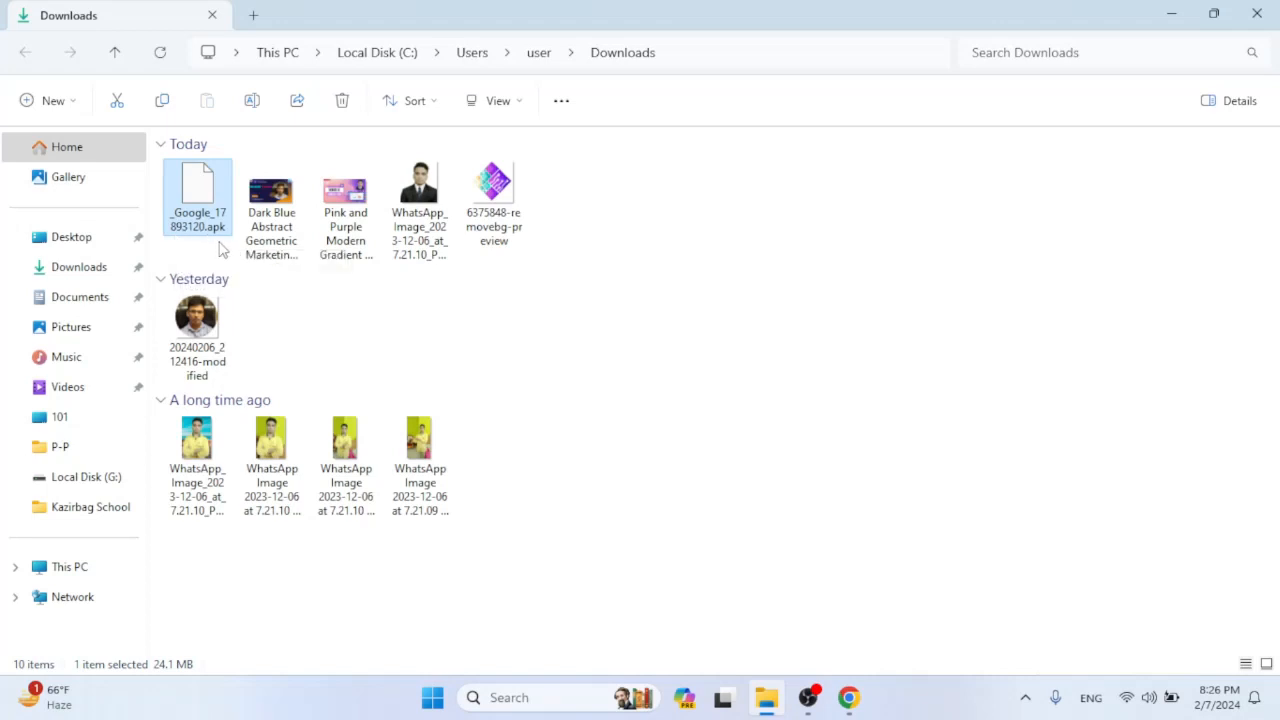
click(643, 237)
click(213, 203)
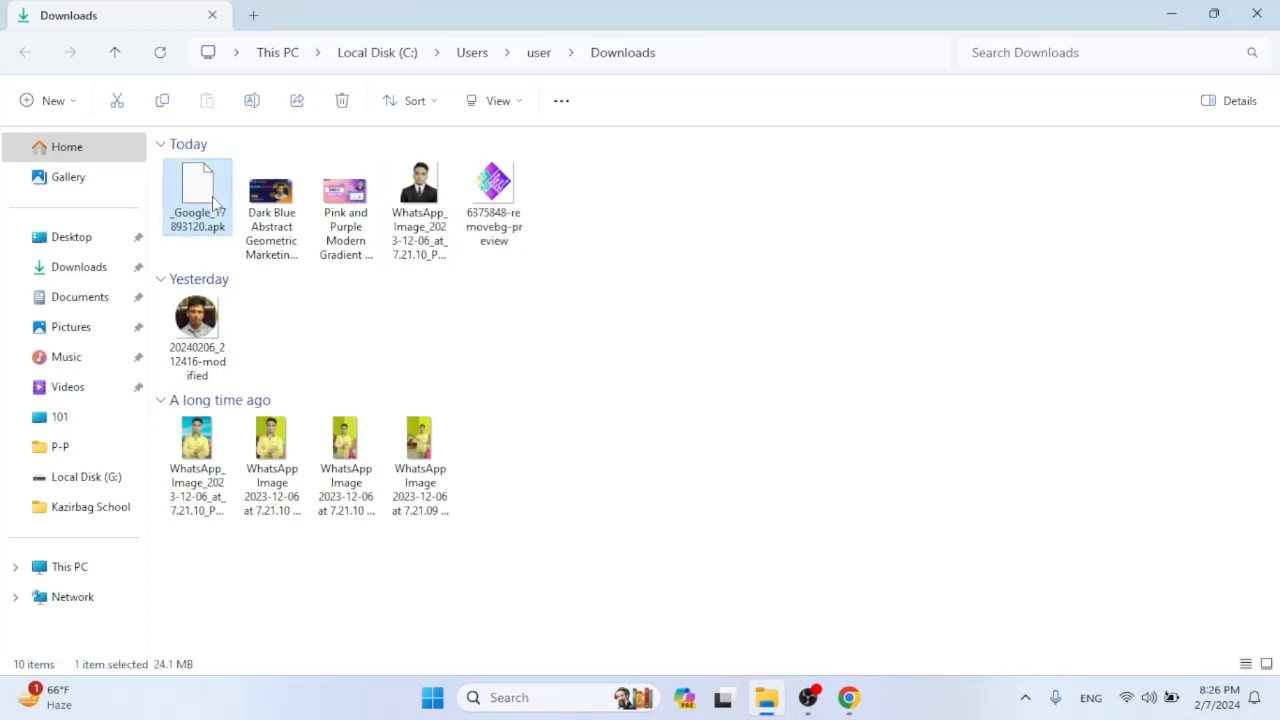